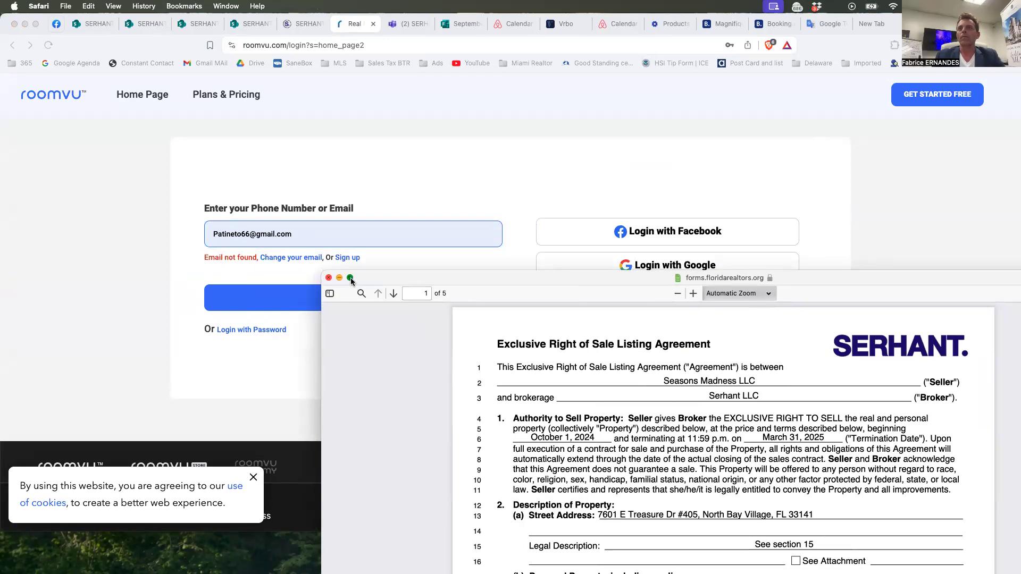
Close the full-screen listing agreement PDF to get back to roomvu's login page
left_click(350, 277)
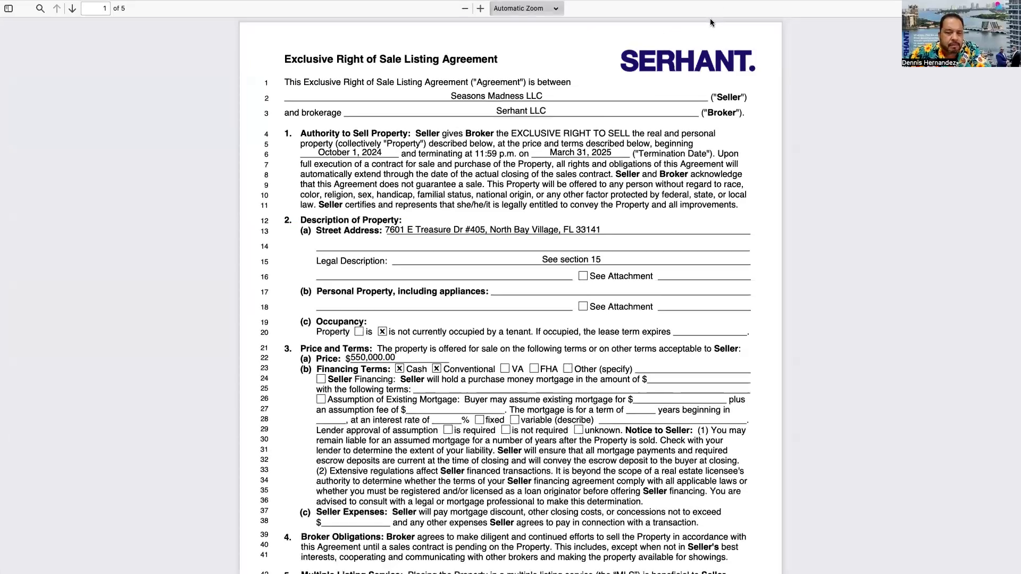
mouse_move(155, 5)
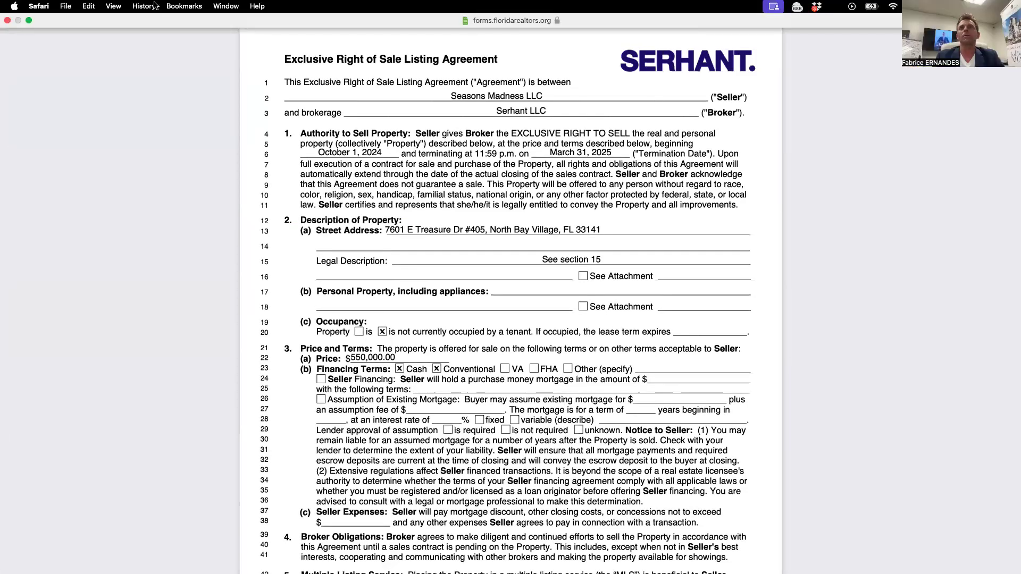
left_click(6, 20)
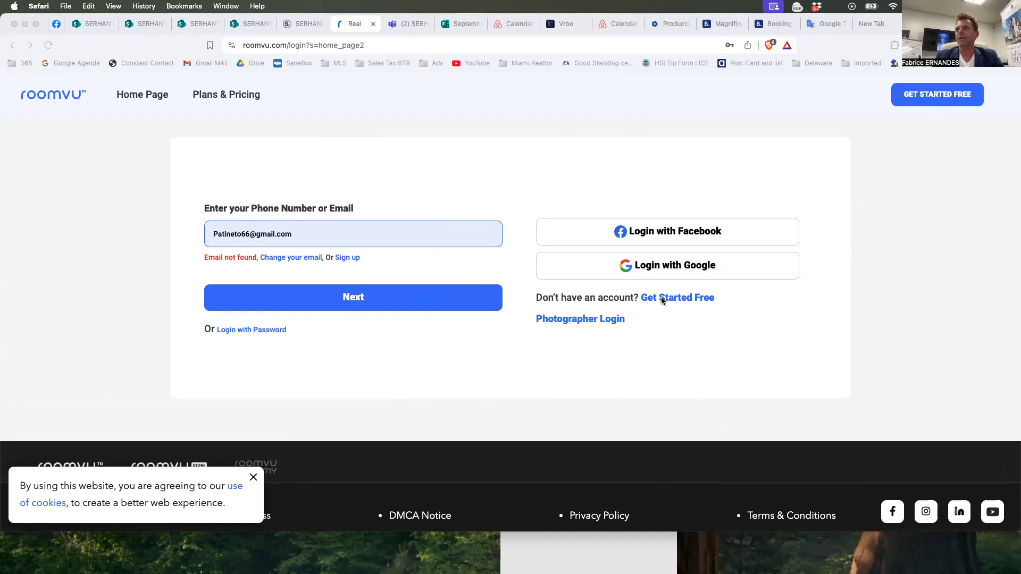
Replace the rejected email with the saved account email and request a verification code
left_click(303, 230)
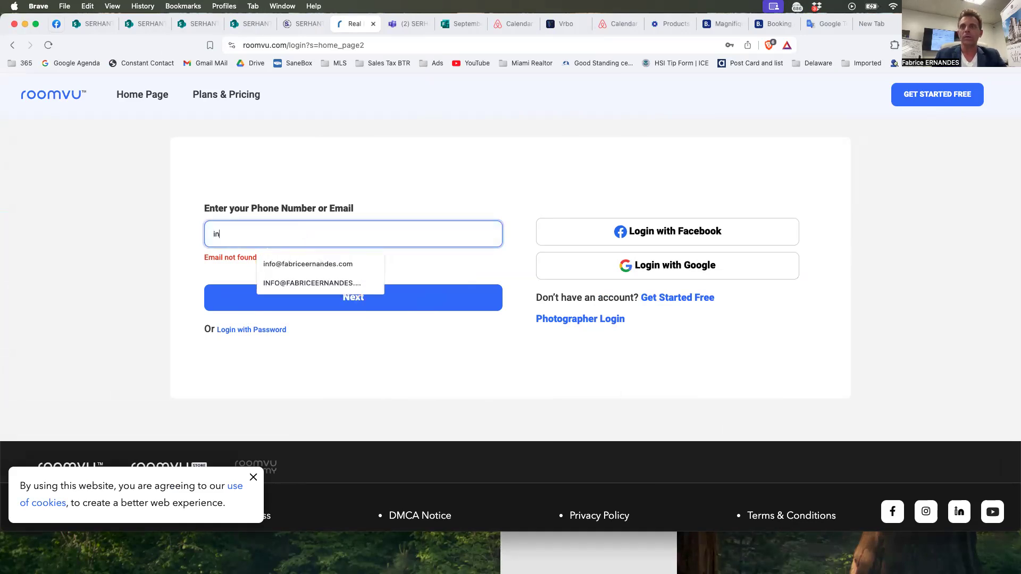
left_click(287, 264)
left_click(336, 300)
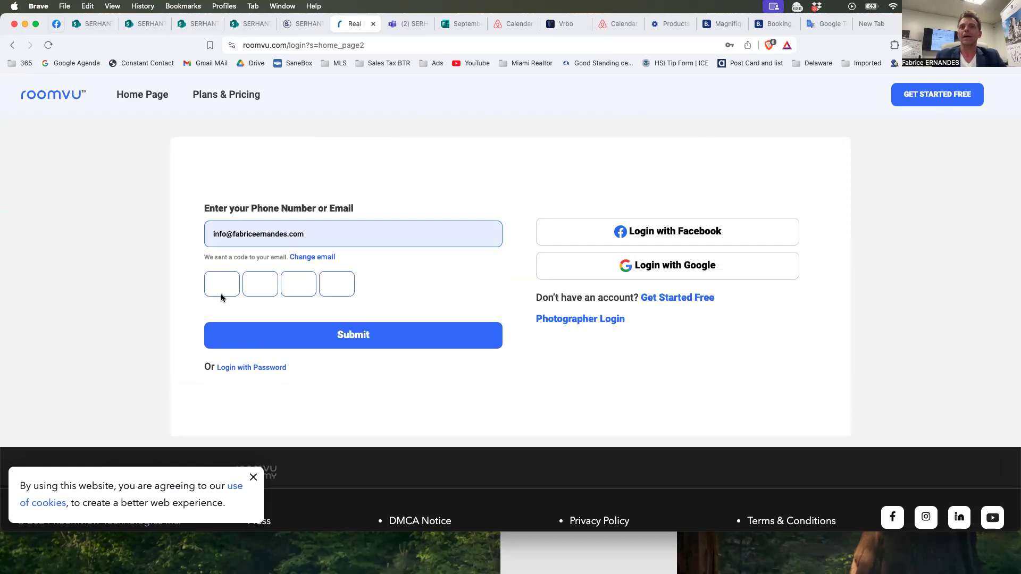
Enter the emailed 4-digit verification code and submit it to sign in
left_click(222, 297)
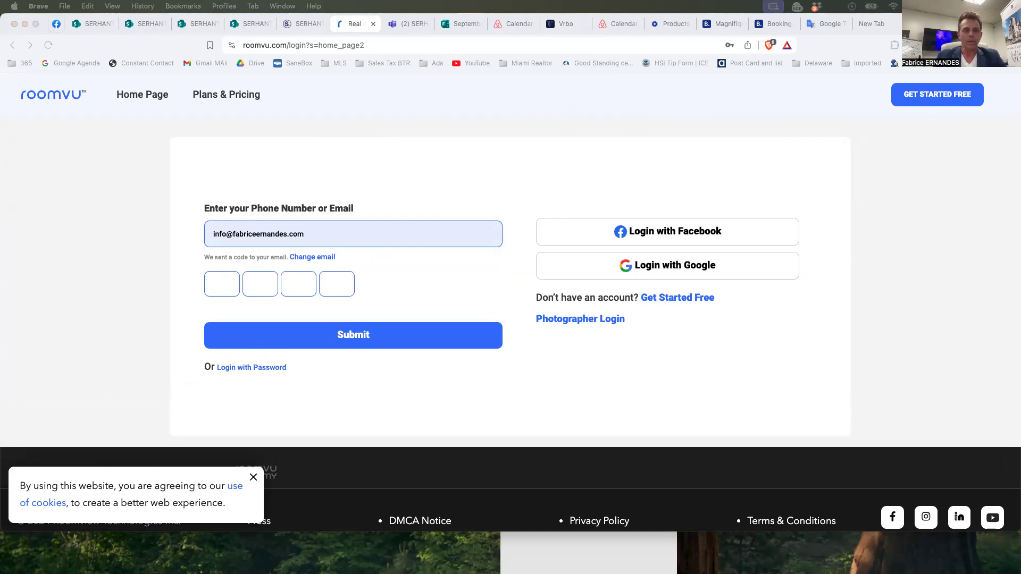
left_click(221, 287)
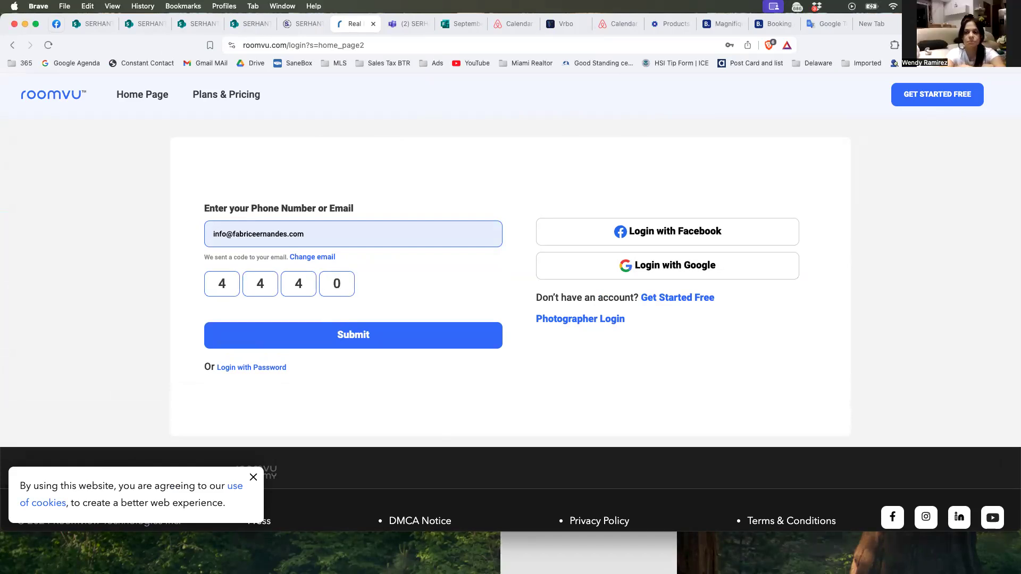
left_click(364, 336)
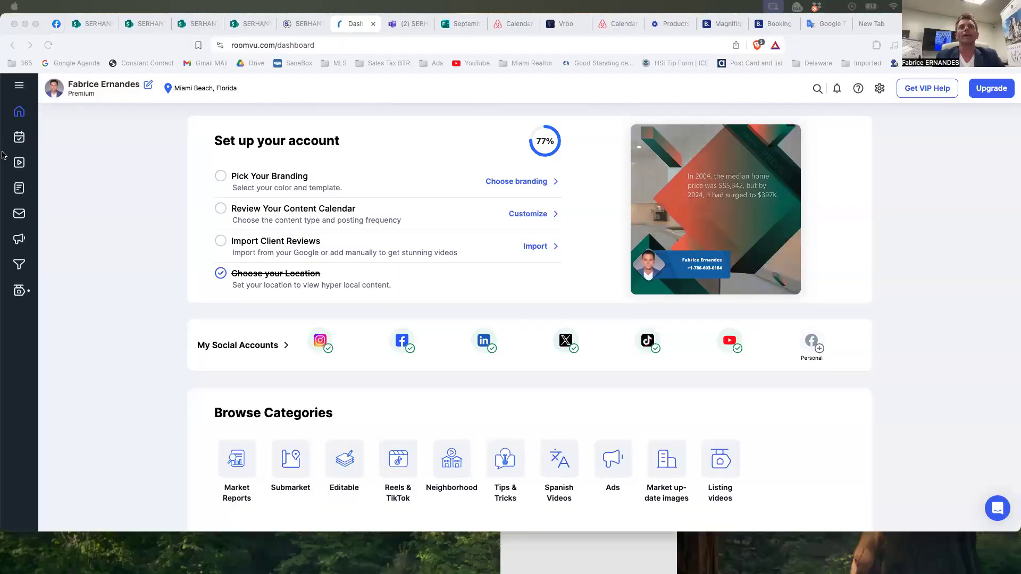
Open the Content Calendar and scroll through its settings, social accounts and weekly schedule
left_click(18, 138)
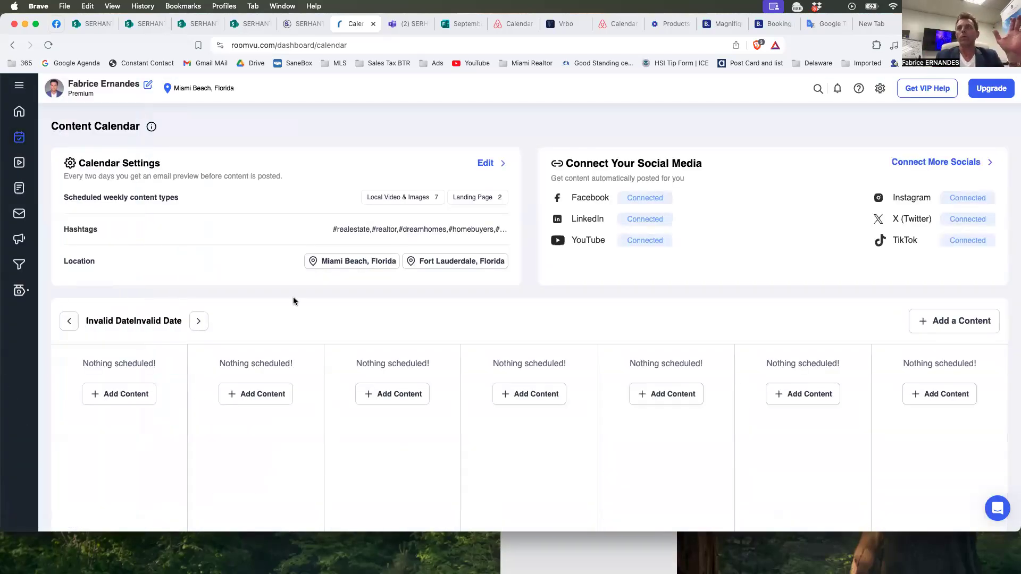
scroll(310, 391, "down", 5)
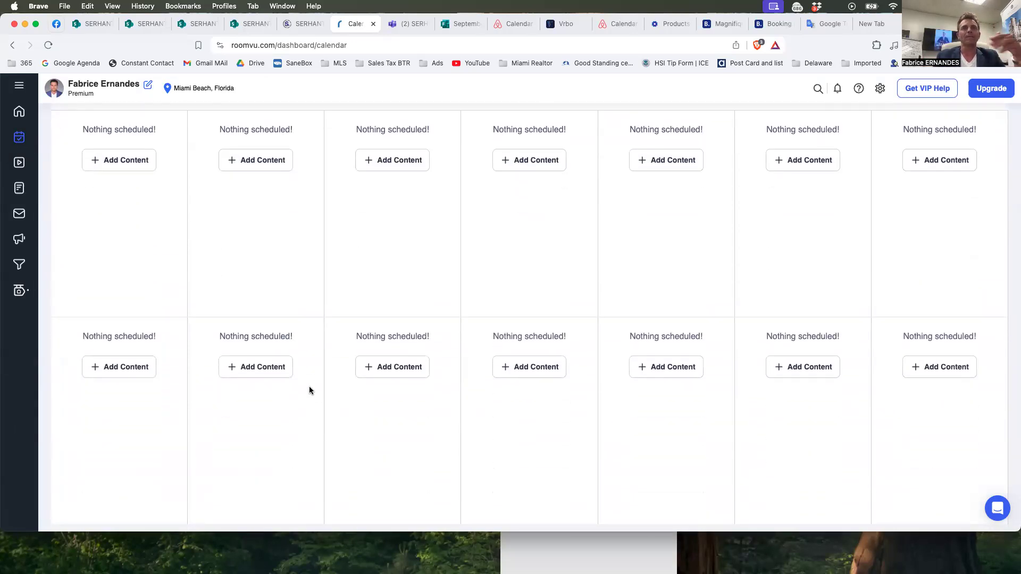
scroll(310, 391, "up", 5)
scroll(310, 391, "down", 1)
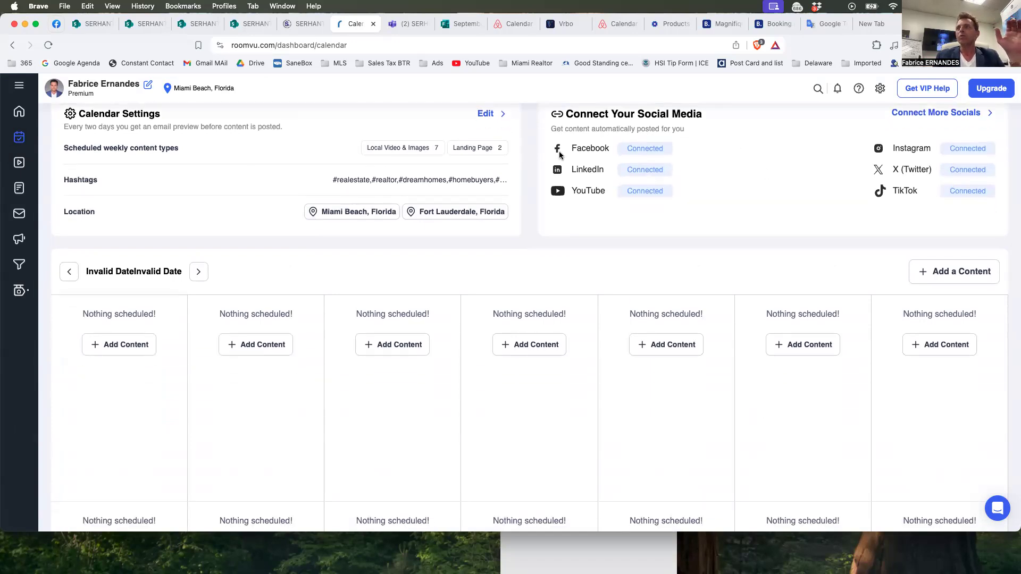
Open Videos to Share and browse the Market Report, Editable and Spanish video sections
mouse_move(32, 192)
left_click(48, 168)
scroll(259, 287, "down", 3)
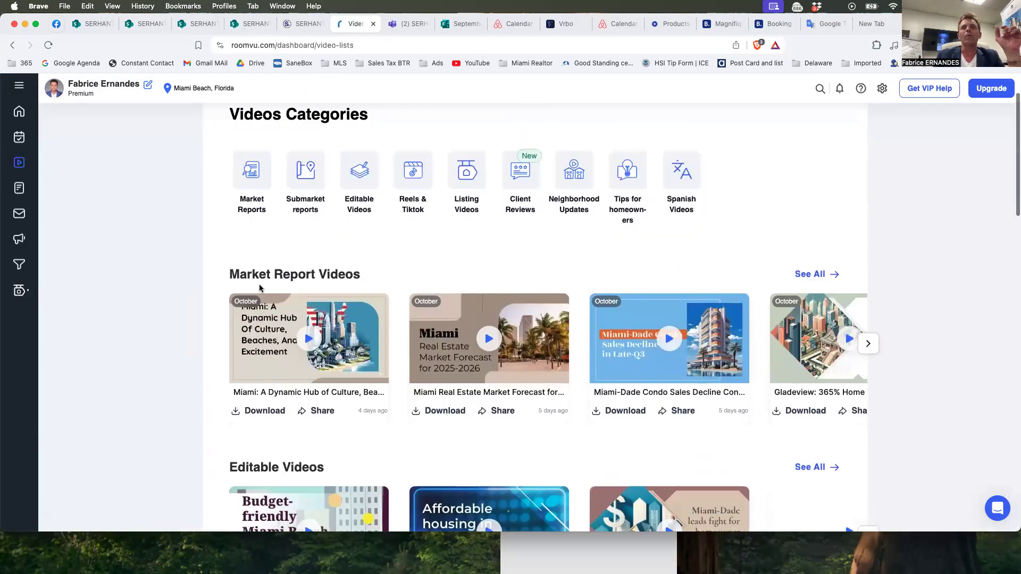
scroll(260, 288, "down", 3)
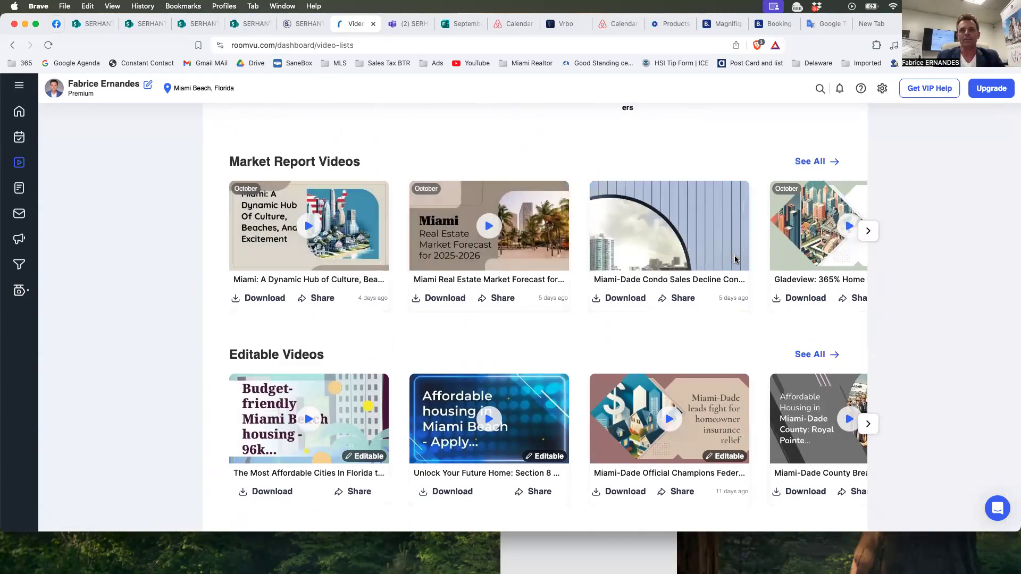
scroll(717, 310, "down", 2)
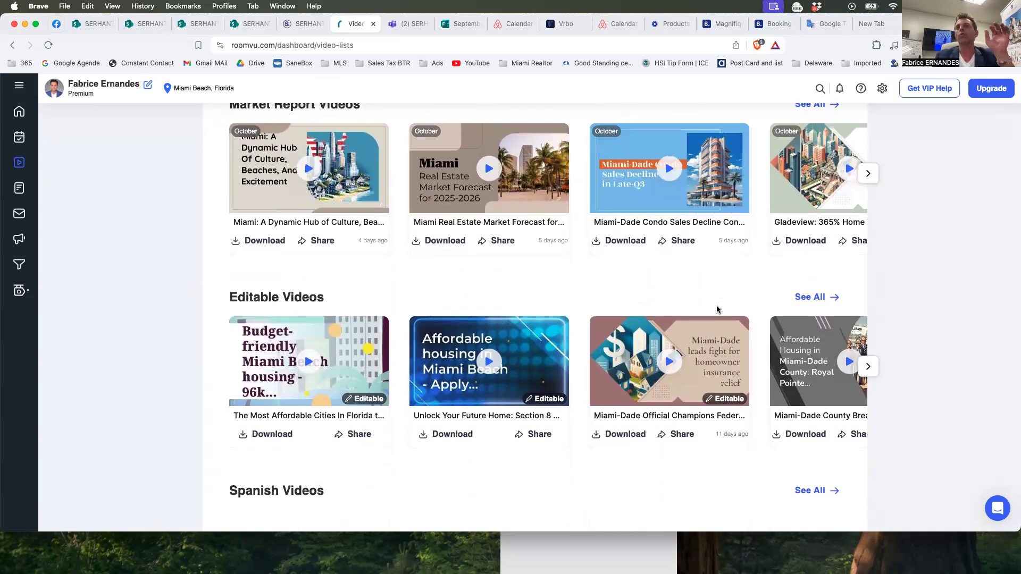
scroll(717, 309, "up", 5)
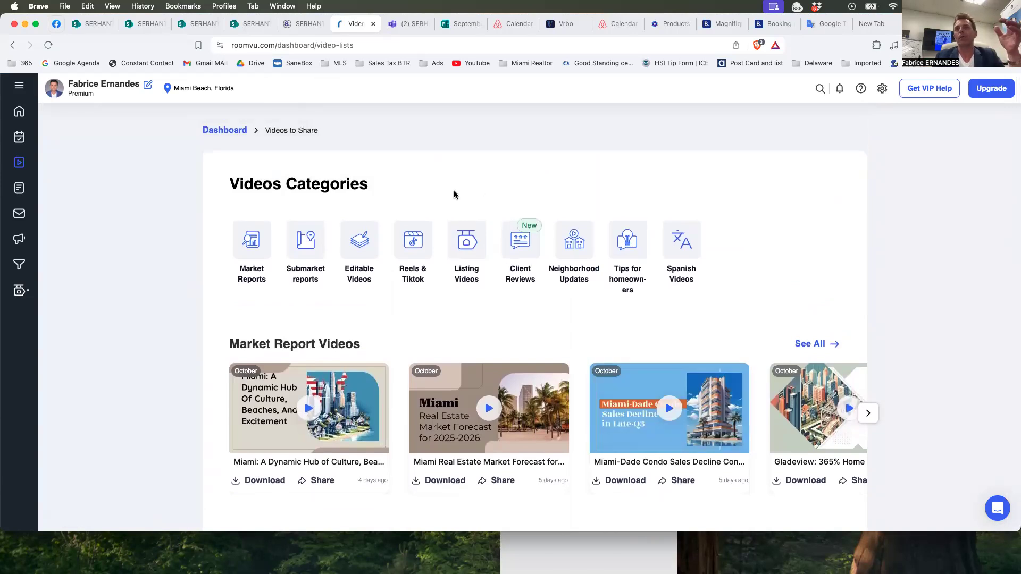
Reopen the Content Calendar and review the daily posts scheduled for Oct 14 – Oct 27, 2024
left_click(34, 144)
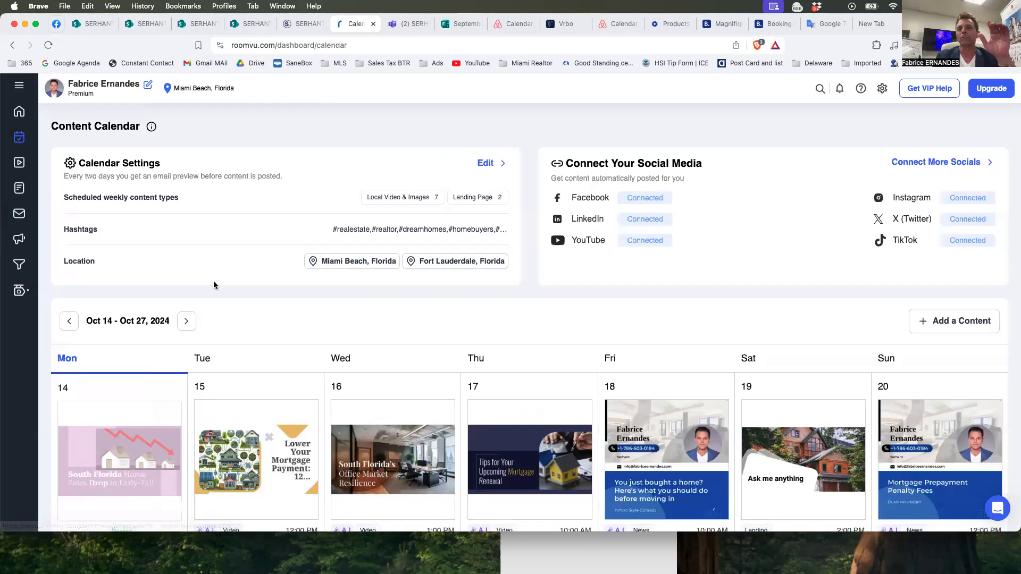
scroll(170, 320, "down", 5)
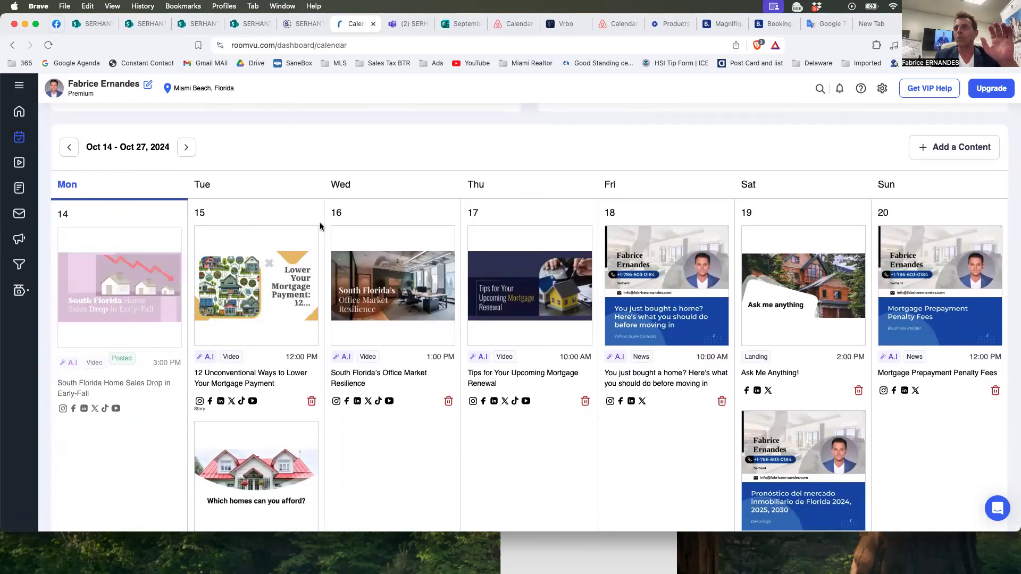
scroll(329, 318, "down", 3)
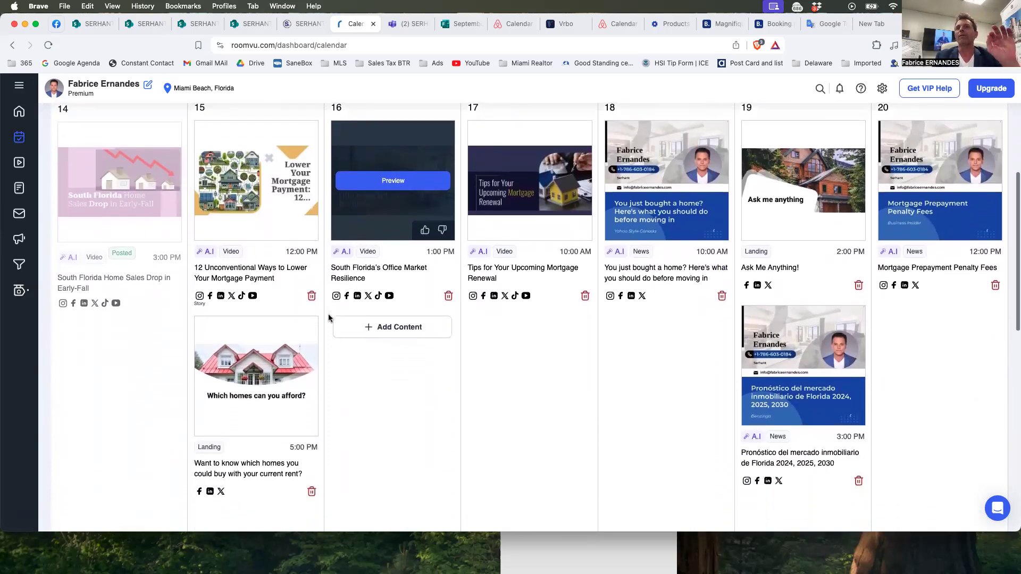
scroll(328, 318, "up", 2)
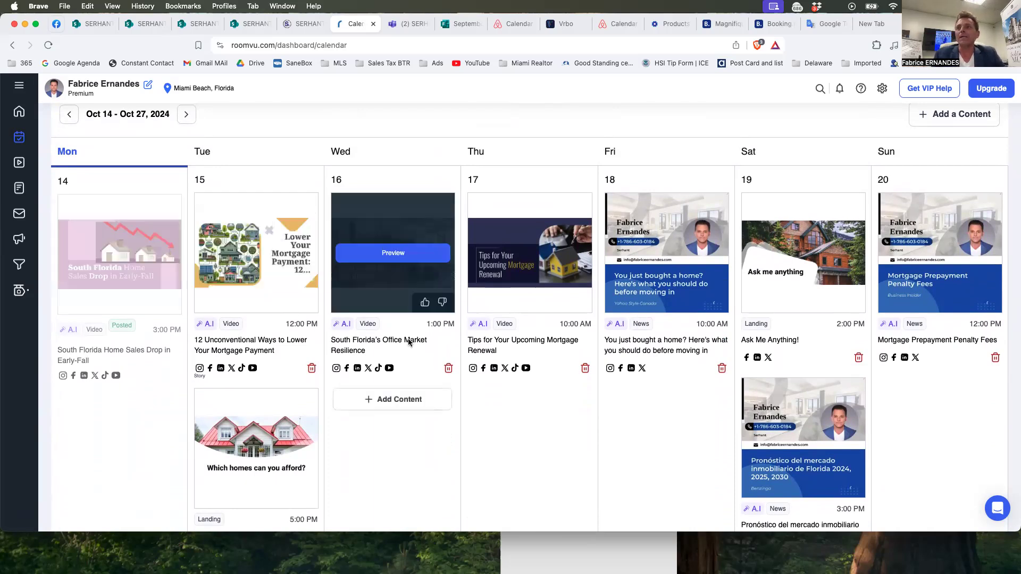
scroll(409, 341, "up", 4)
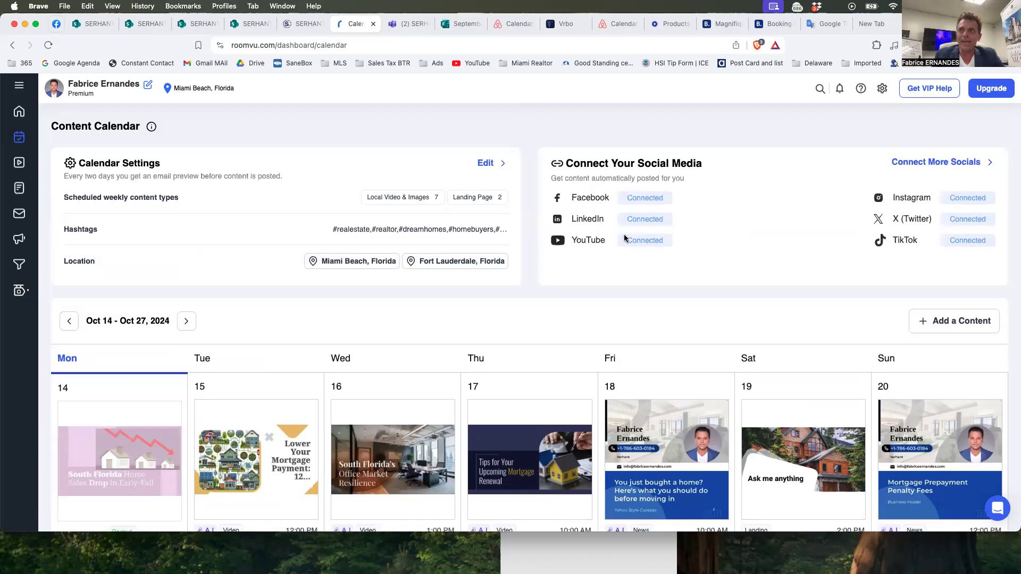
scroll(145, 430, "down", 2)
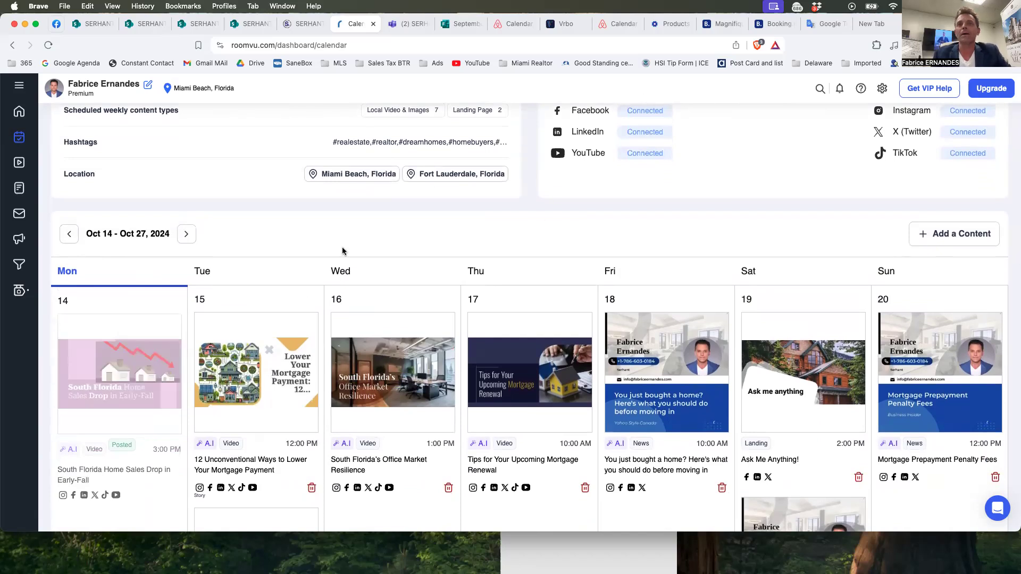
scroll(87, 392, "down", 2)
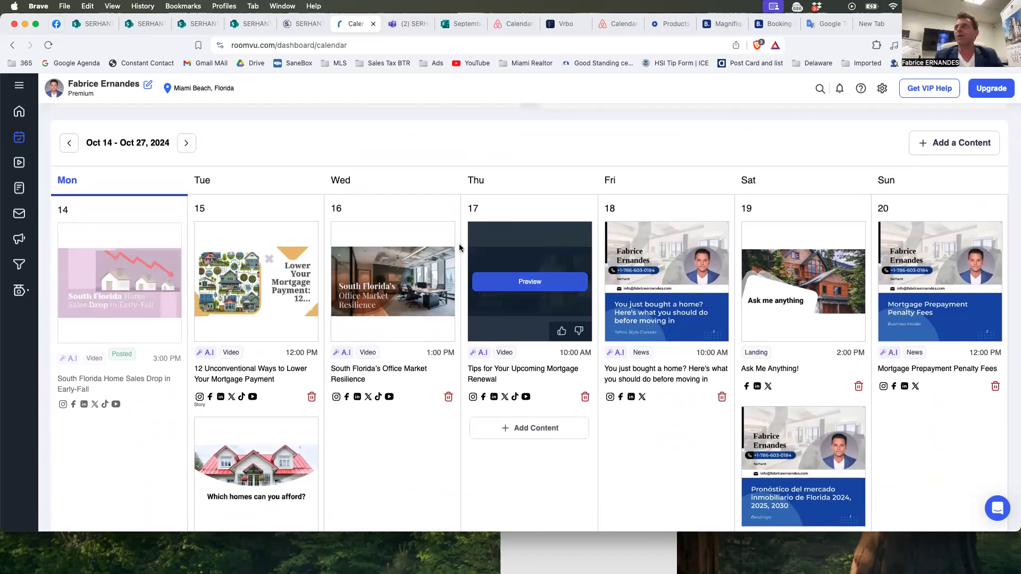
Open YouTube from the new tab and start the Google sign-in verification up to the password field
left_click(871, 23)
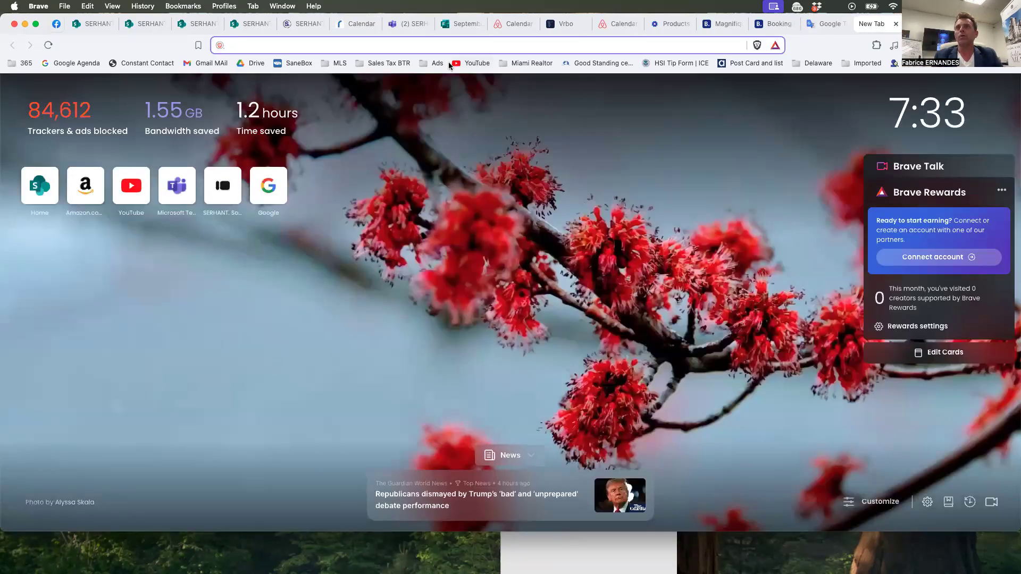
left_click(473, 63)
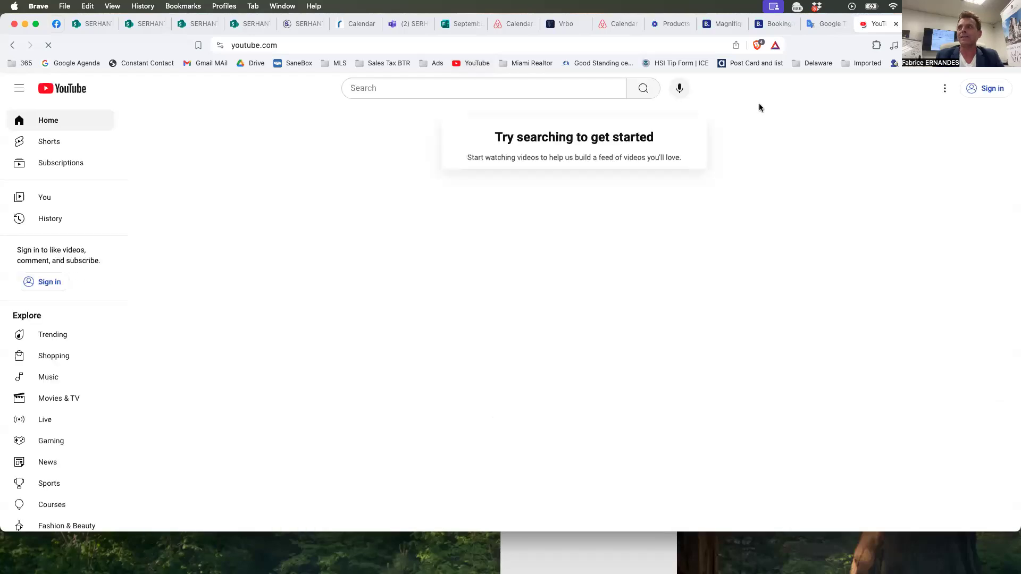
left_click(987, 90)
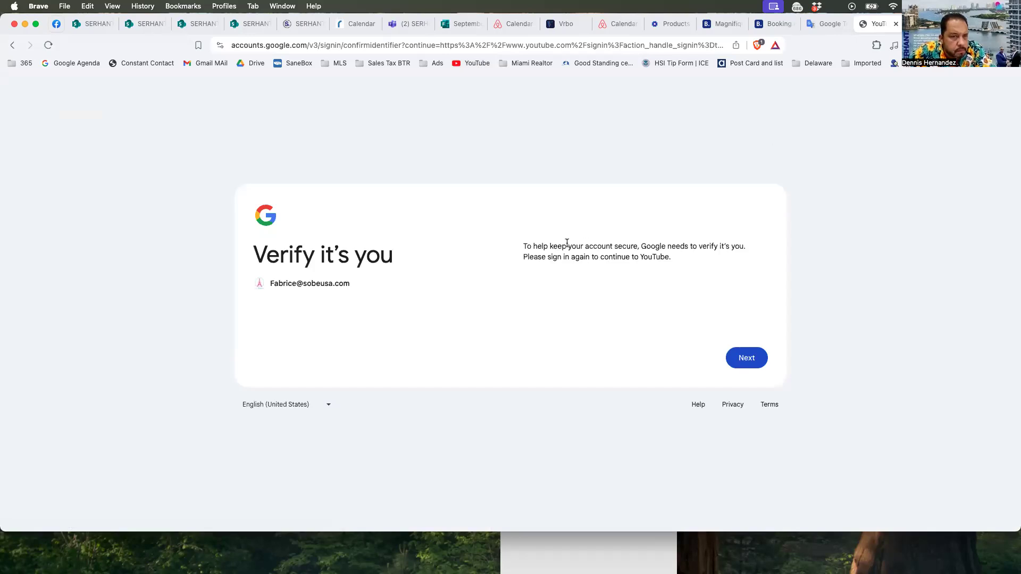
left_click(756, 356)
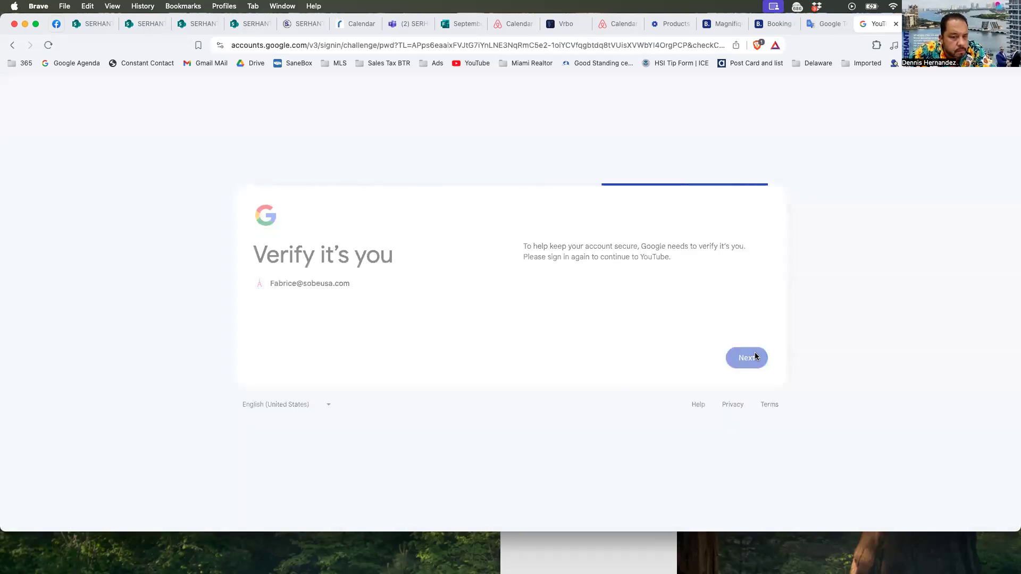
left_click(595, 285)
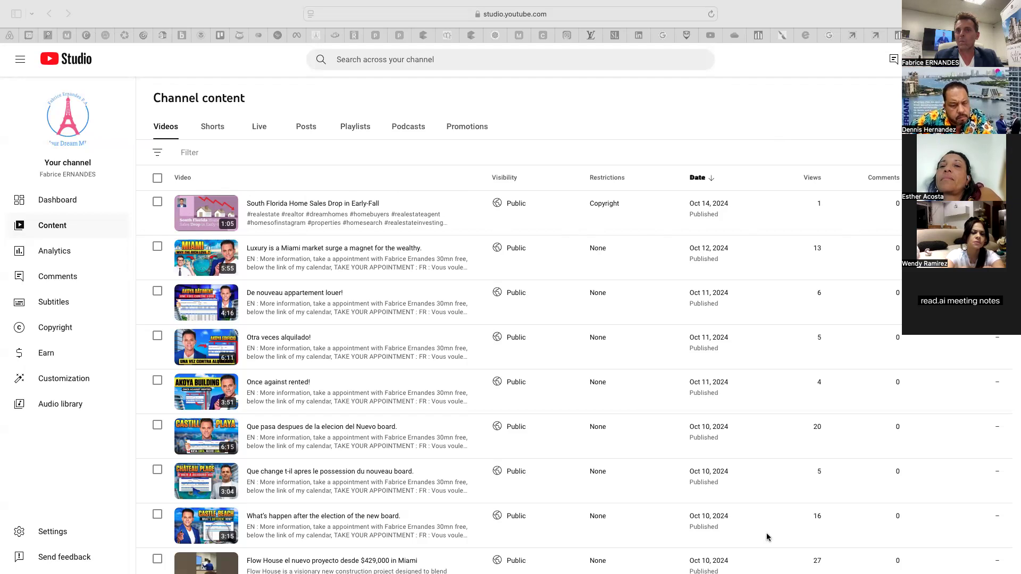
Watch the South Florida Housing Market Forecast for 2025 video full screen, then move to the Sunbiz tab
scroll(305, 486, "down", 6)
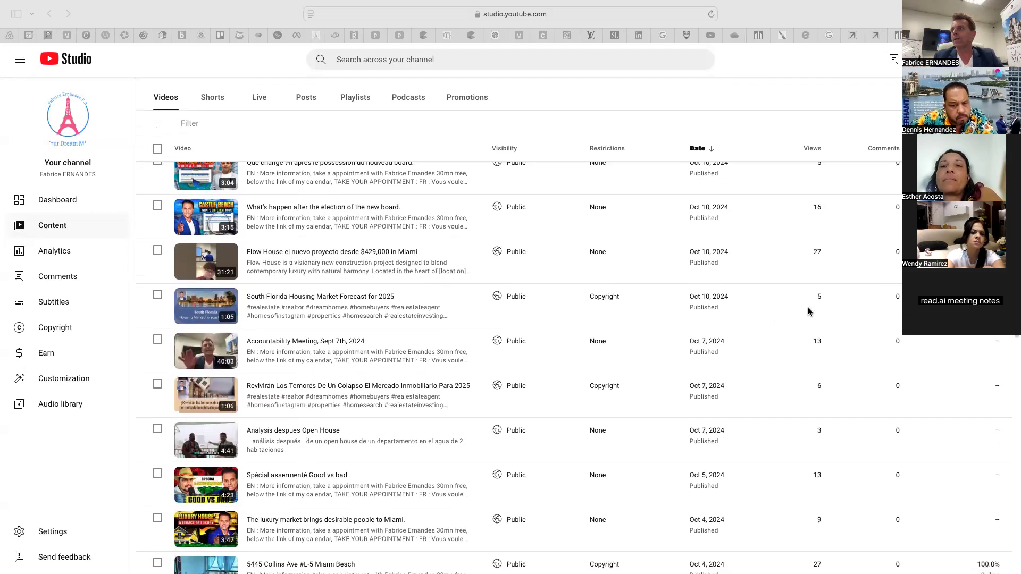
left_click(201, 308)
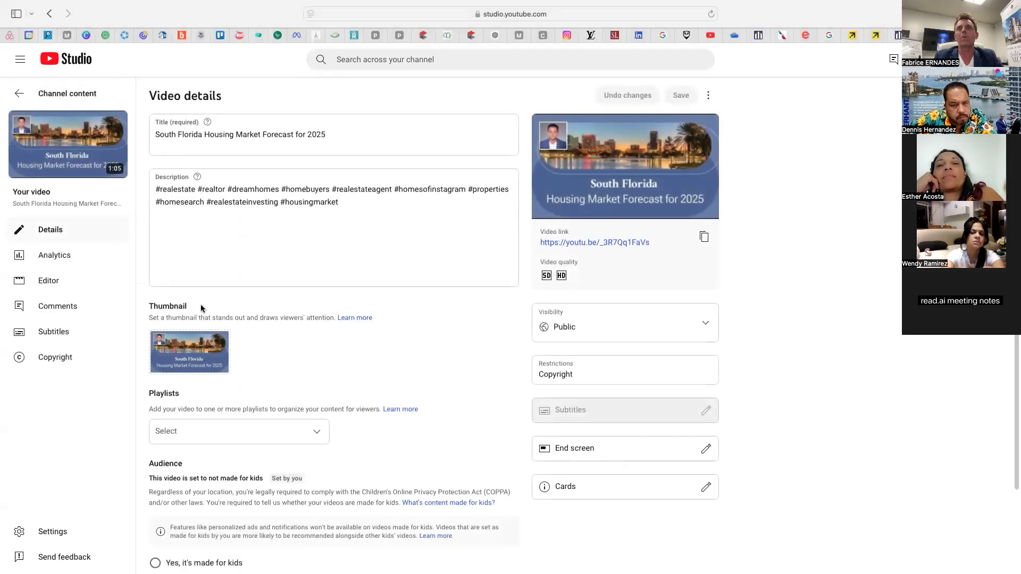
left_click(598, 168)
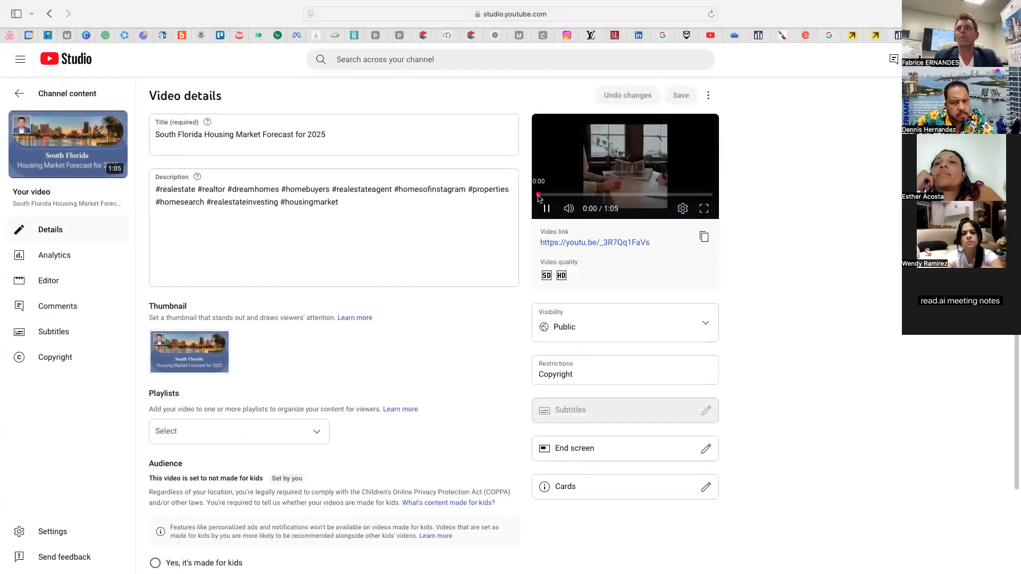
left_click(704, 209)
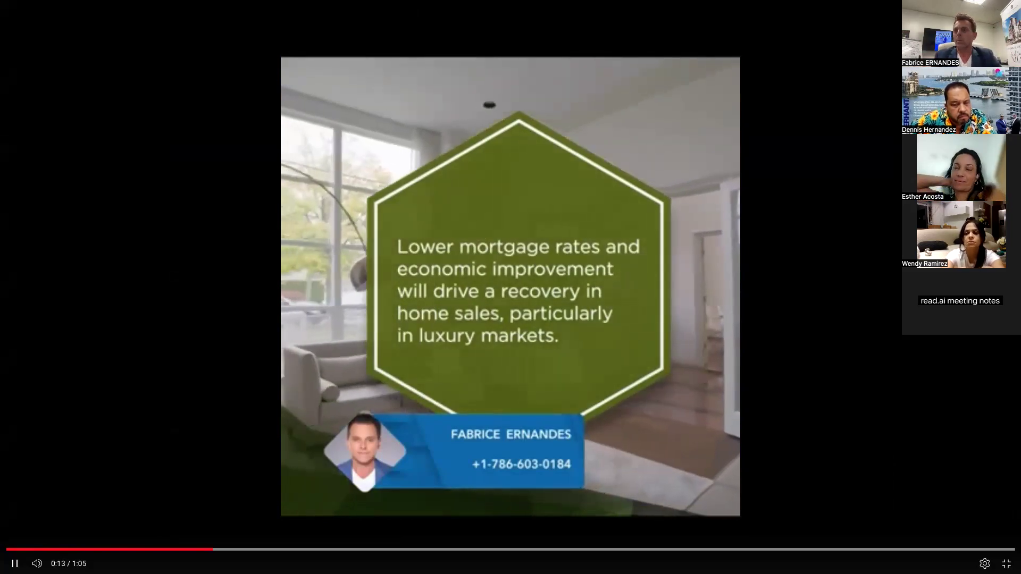
key("Escape")
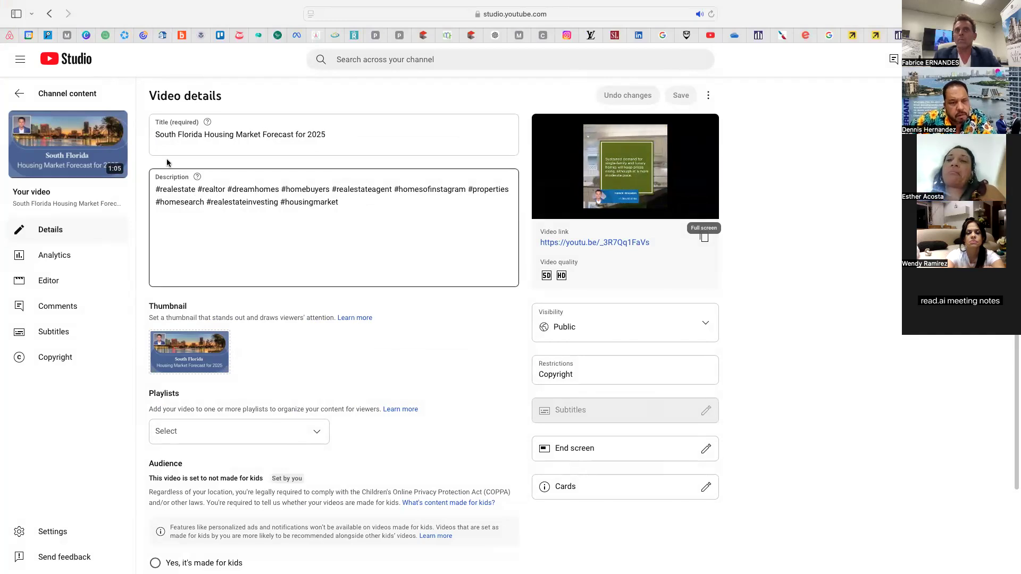
left_click(91, 28)
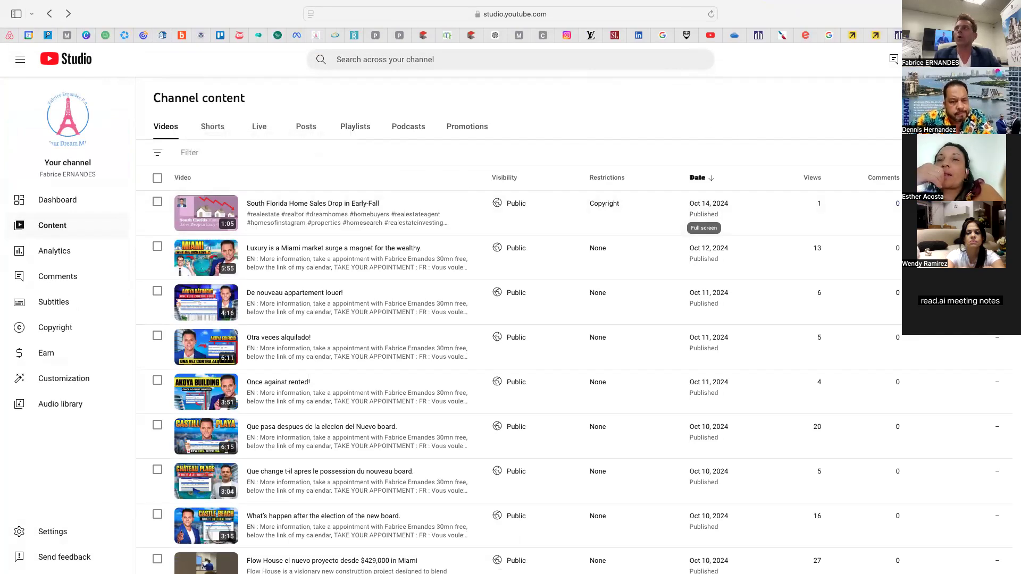
key("ctrl+Tab")
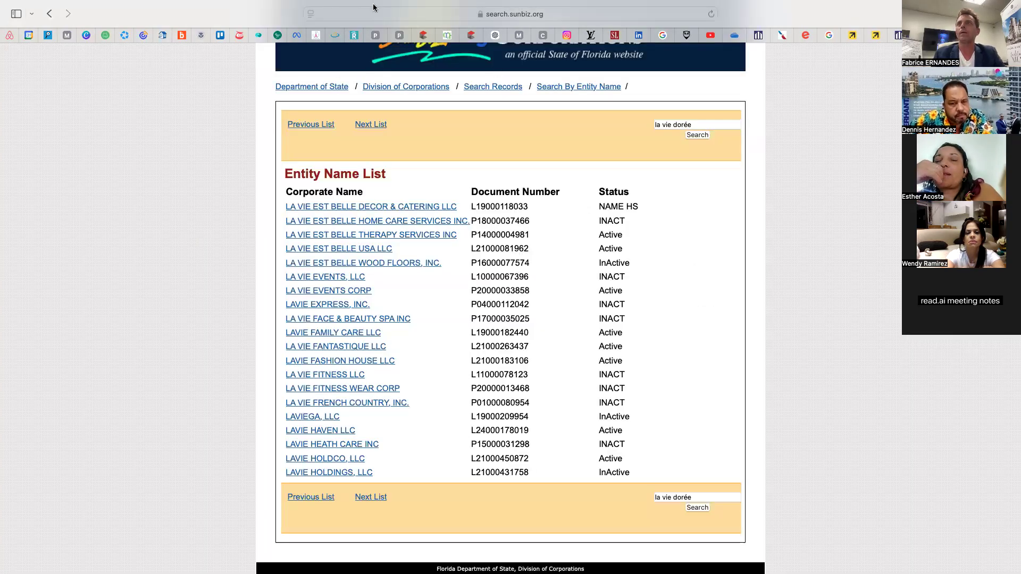
Load the roomvu website in Safari and go to its login page
left_click(384, 15)
type("roomvu.com")
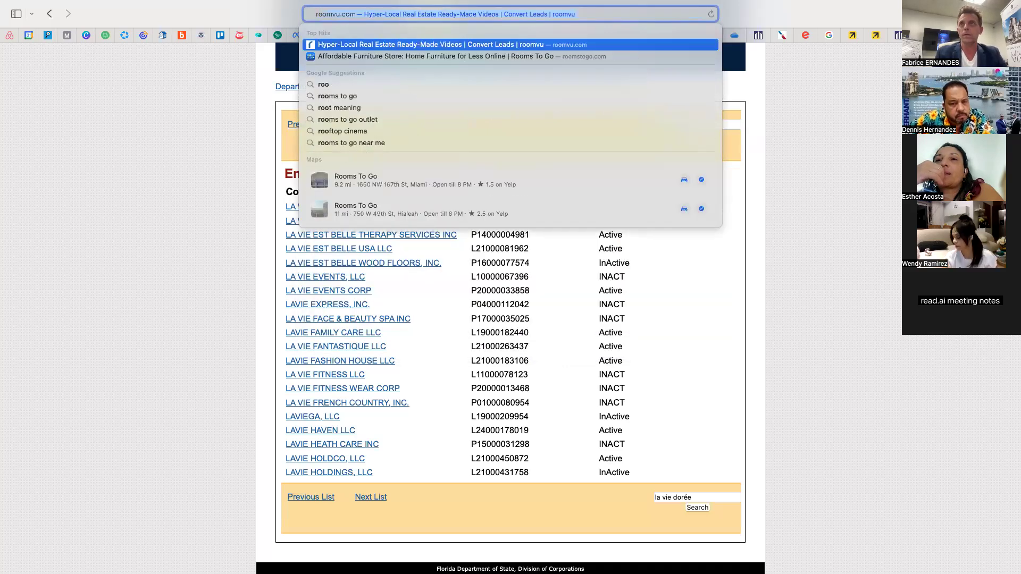
key("Return")
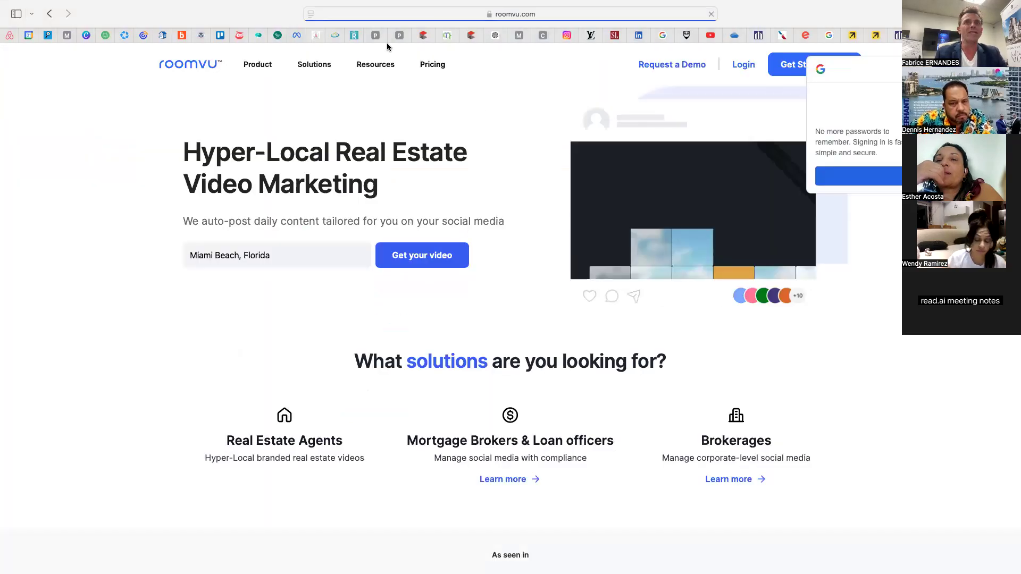
left_click(741, 65)
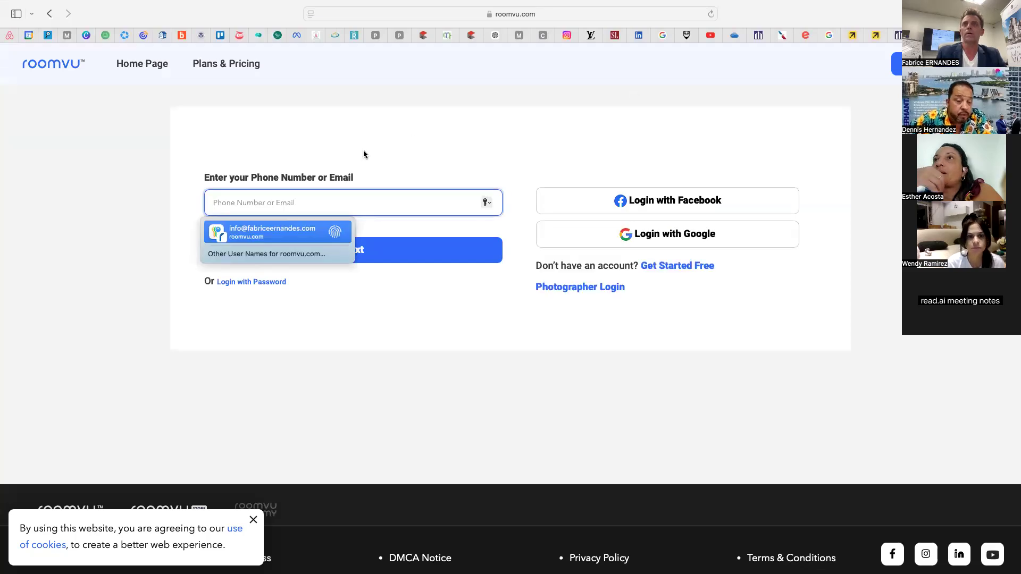
Sign in with the saved account email and the verification code retrieved from Mail
left_click(285, 229)
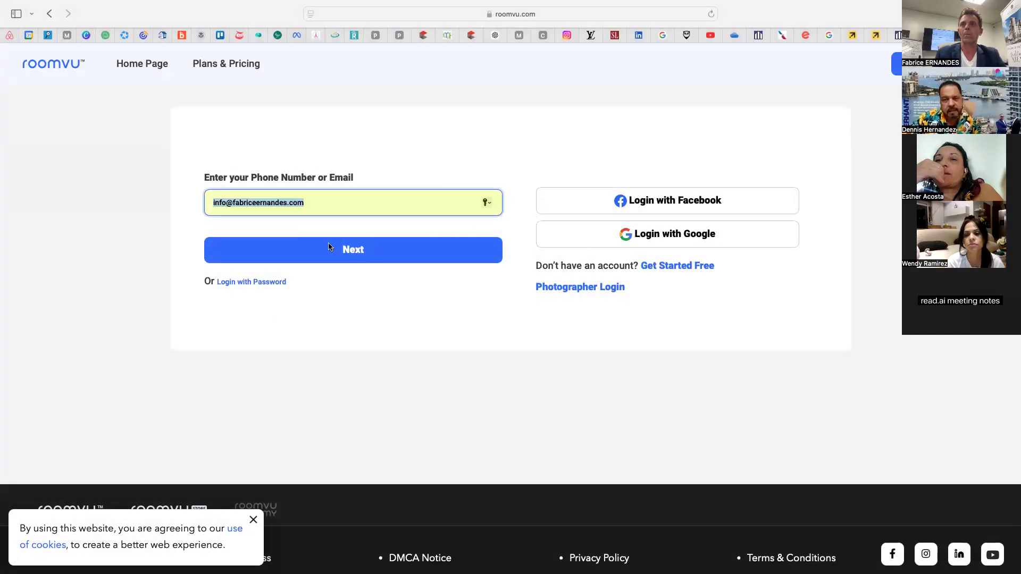
left_click(335, 254)
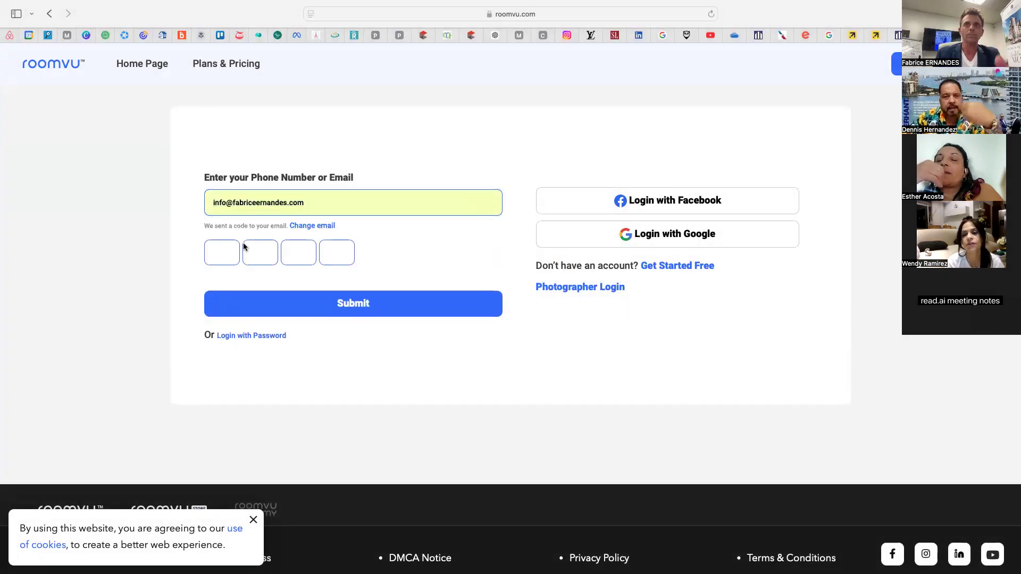
left_click(224, 255)
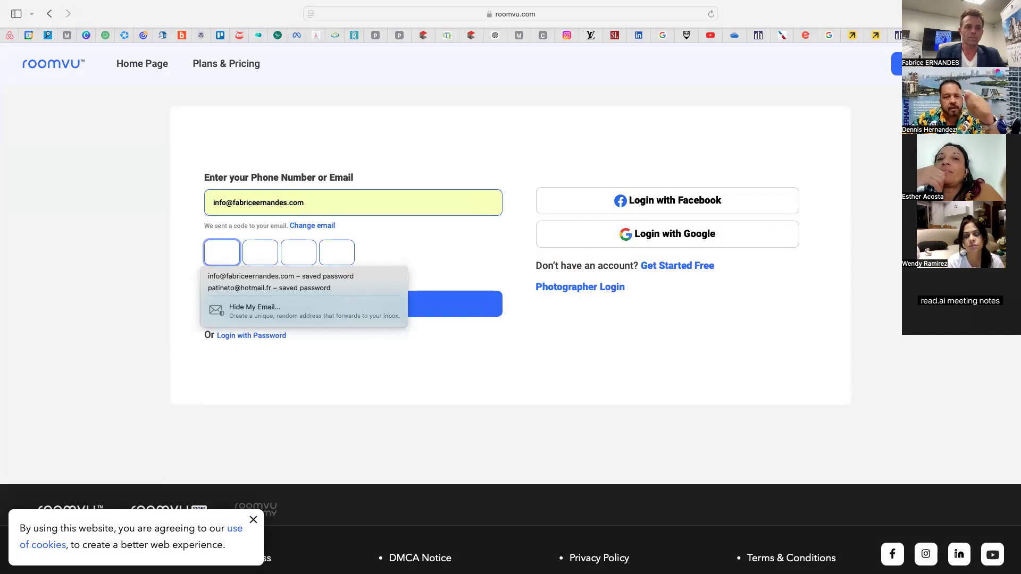
key("super+Tab")
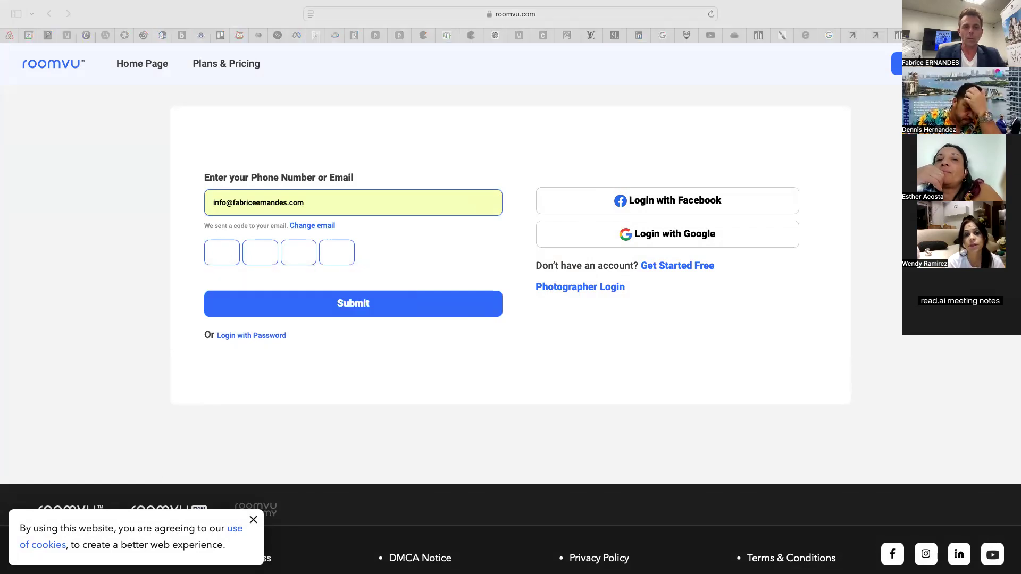
left_click(223, 261)
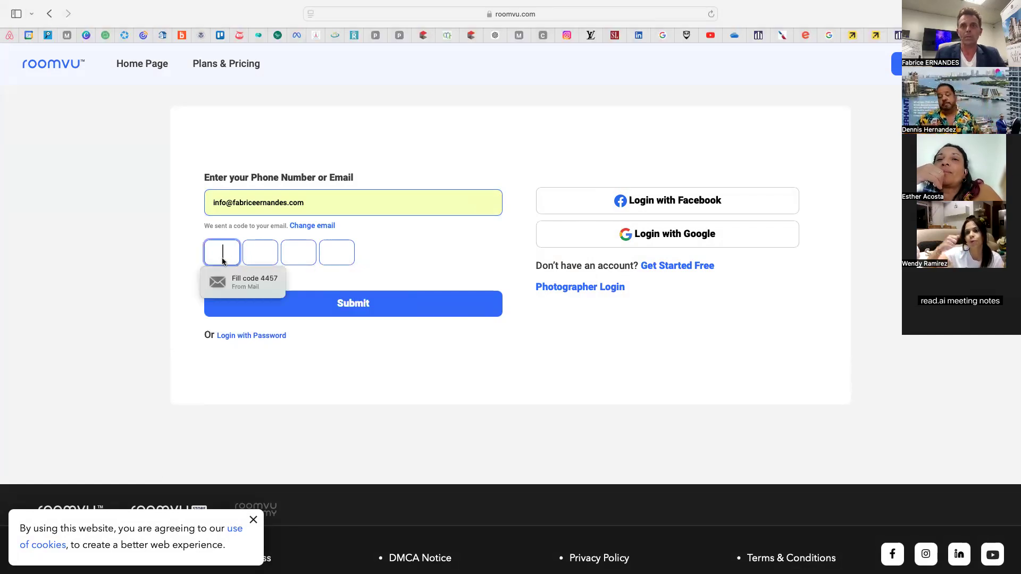
left_click(246, 281)
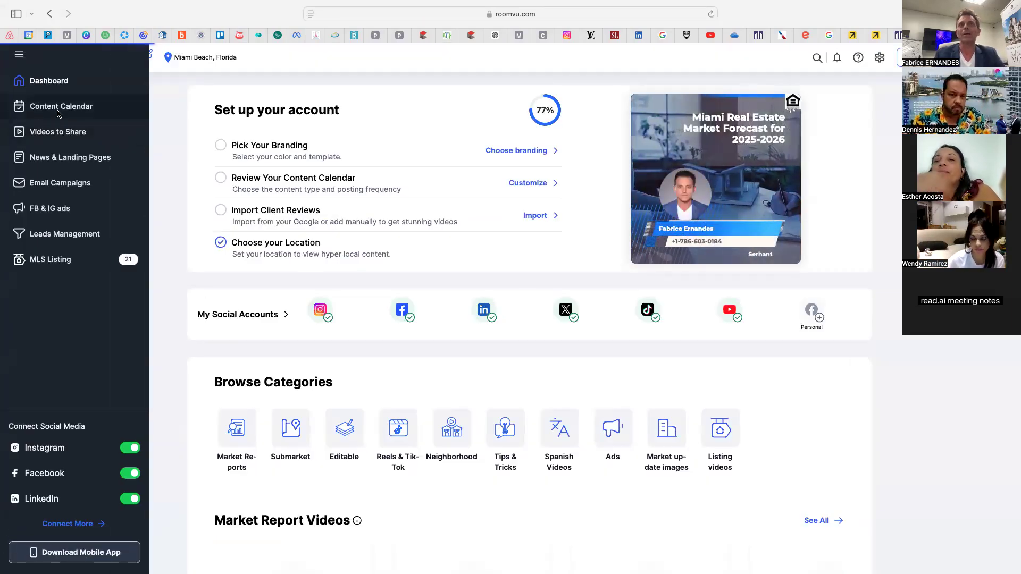
Preview the October 15 '12 Unconventional Ways to Lower Your Mortgage Payment' post on the Content Calendar
left_click(26, 107)
scroll(162, 298, "down", 3)
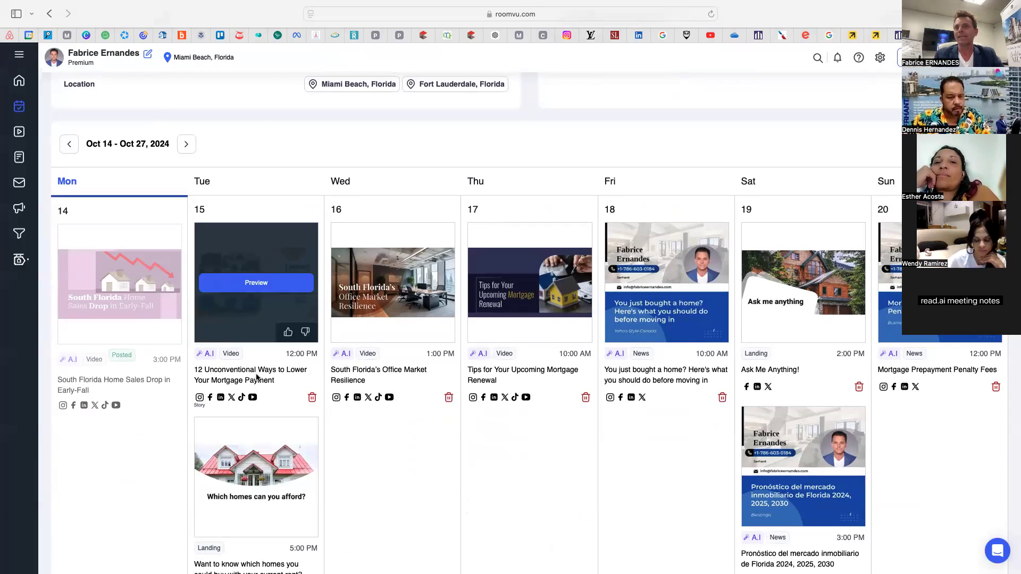
left_click(263, 286)
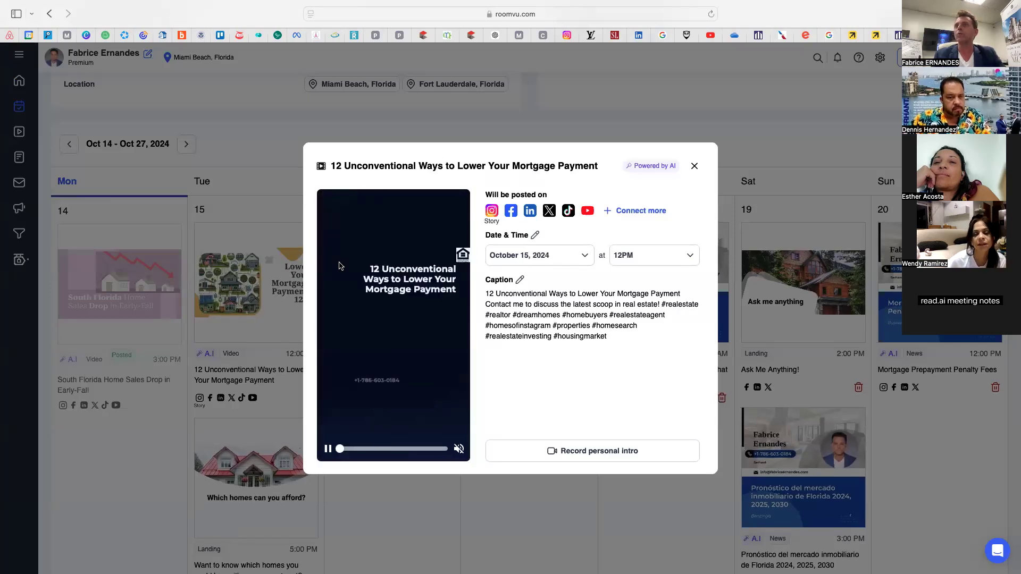
left_click(695, 165)
Browse the Email Campaigns and News & Landing Pages sections
mouse_move(11, 165)
left_click(43, 184)
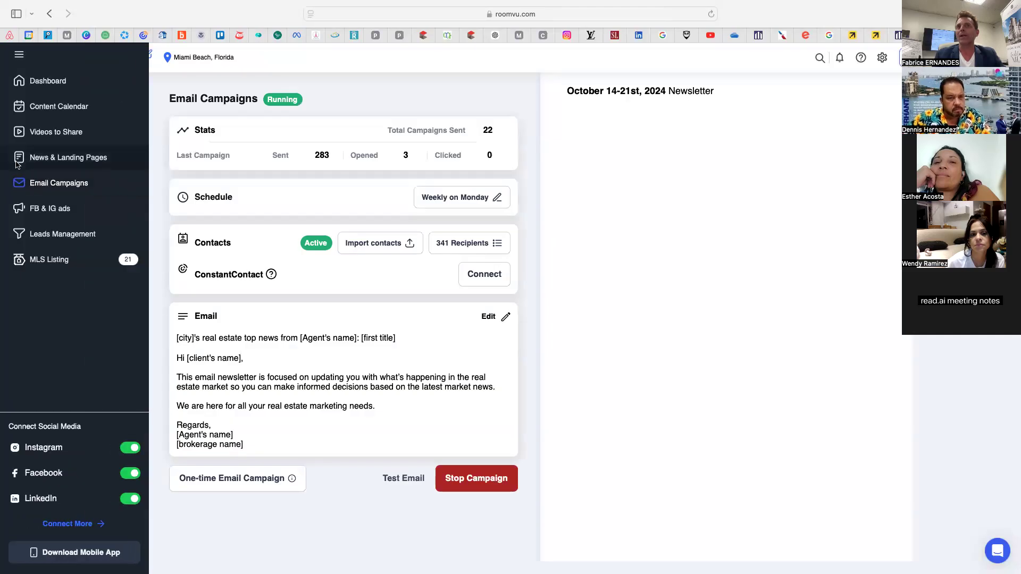
left_click(32, 160)
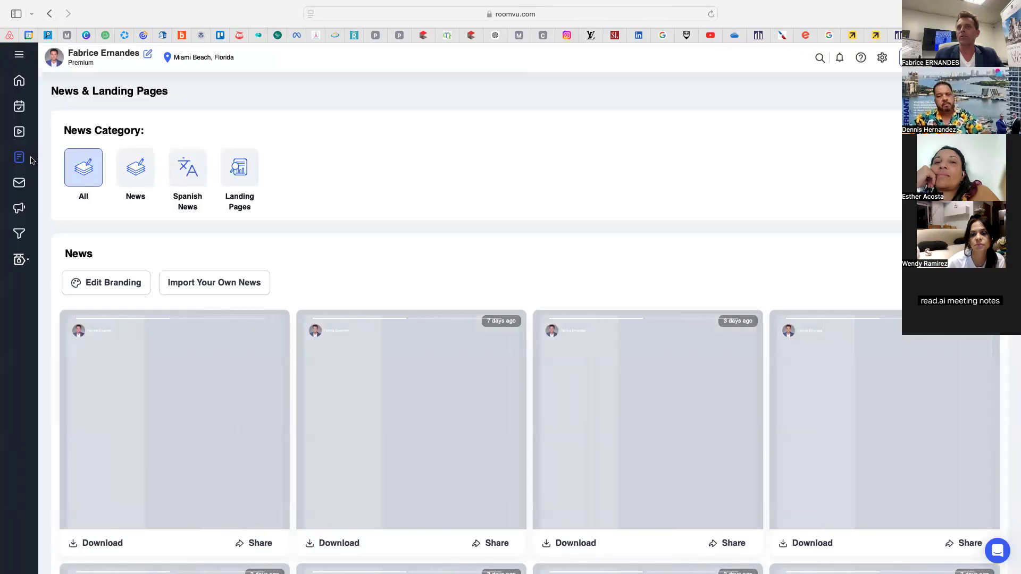
Open Videos to Share and play the first market report video preview
left_click(40, 134)
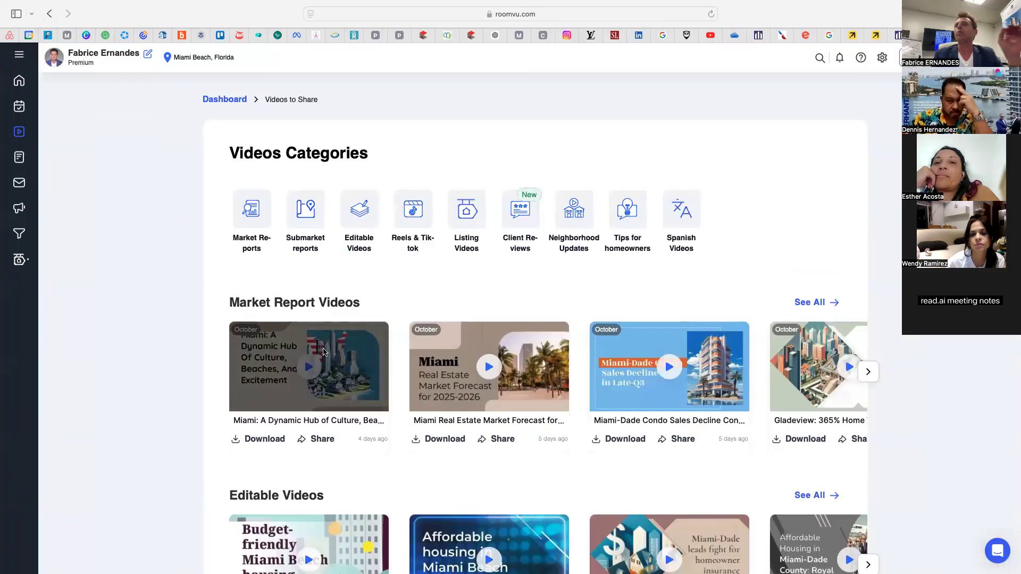
left_click(323, 351)
scroll(324, 351, "down", 5)
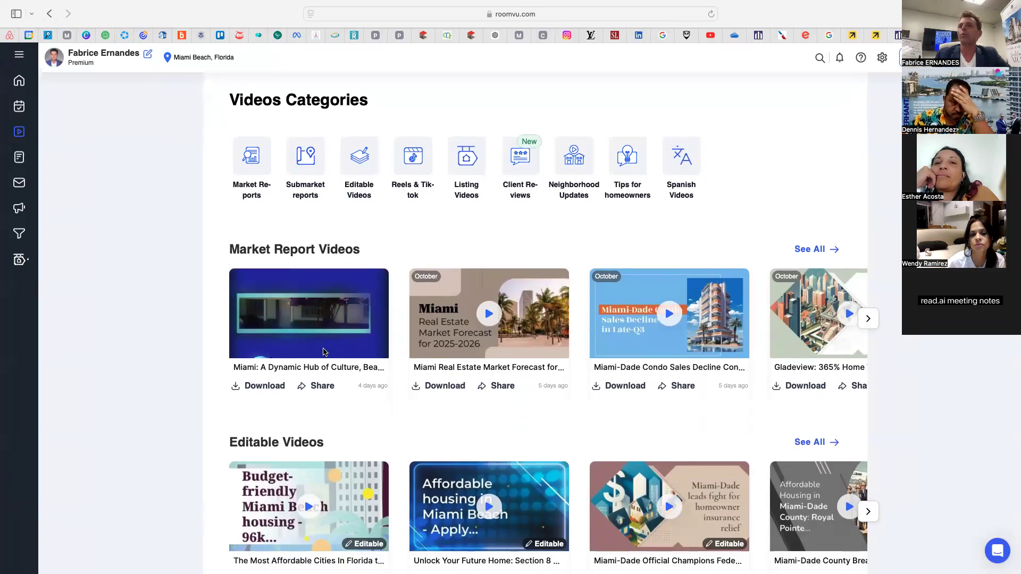
scroll(324, 351, "up", 5)
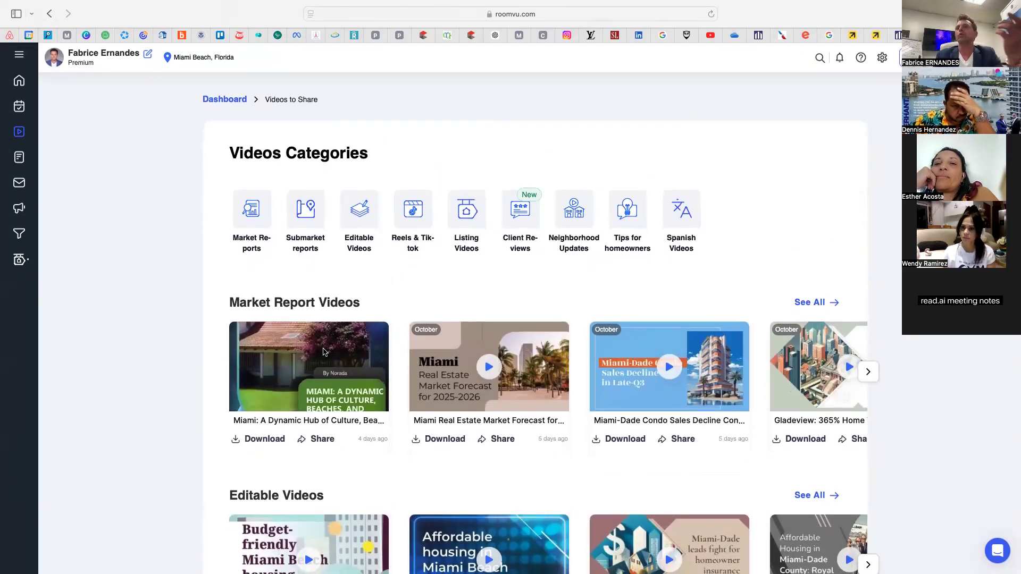
Open Leads Management and look over the 341 leads in Leads & Follow Ups
mouse_move(20, 218)
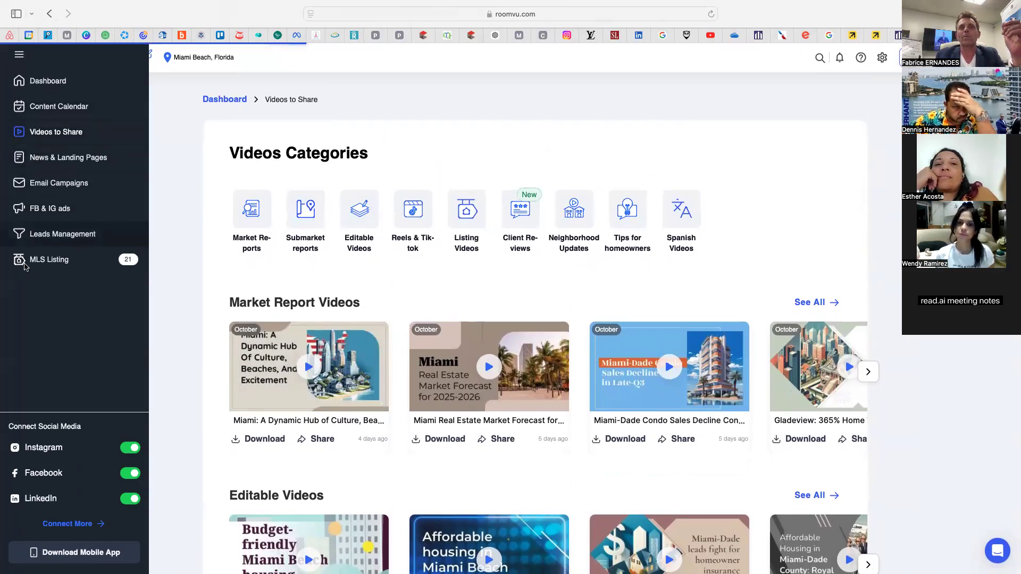
left_click(22, 234)
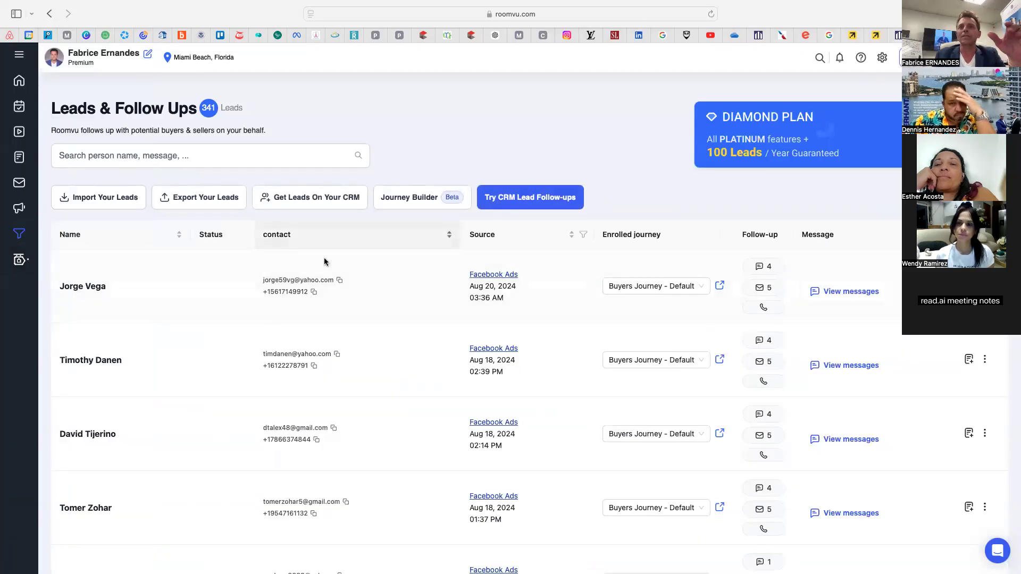
scroll(310, 319, "down", 3)
scroll(244, 280, "up", 3)
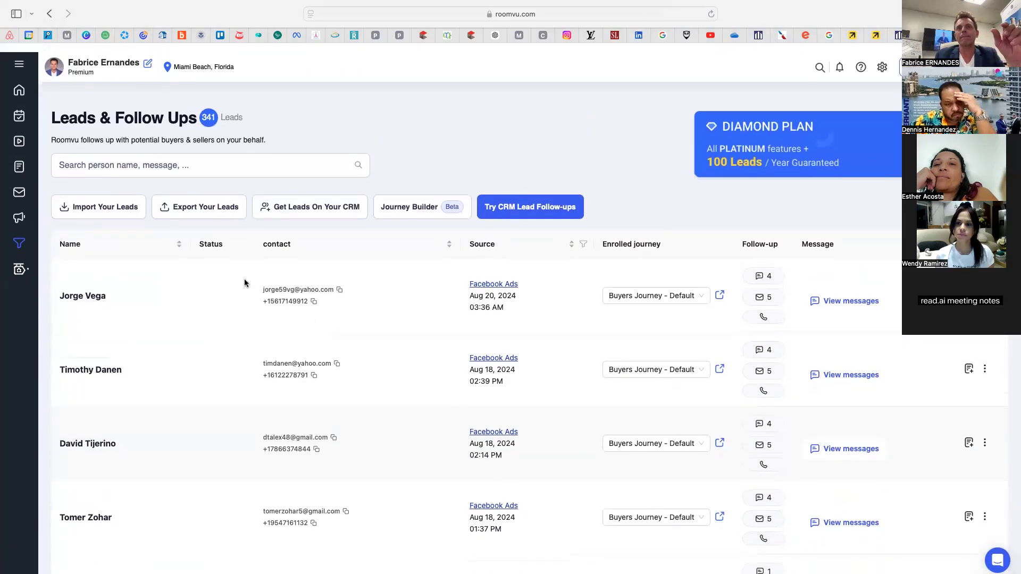
left_click(32, 261)
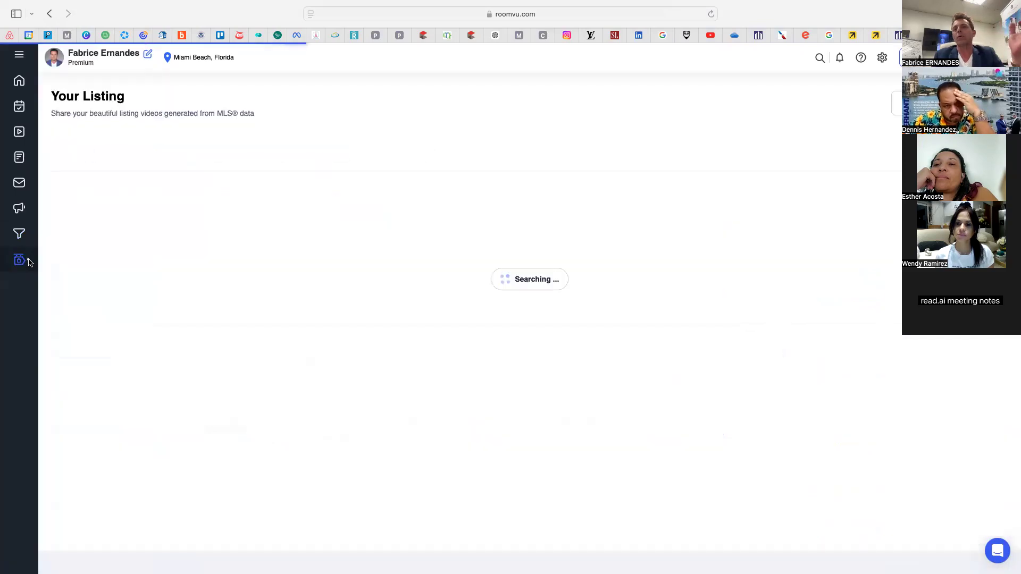
scroll(203, 349, "down", 3)
scroll(203, 349, "down", 11)
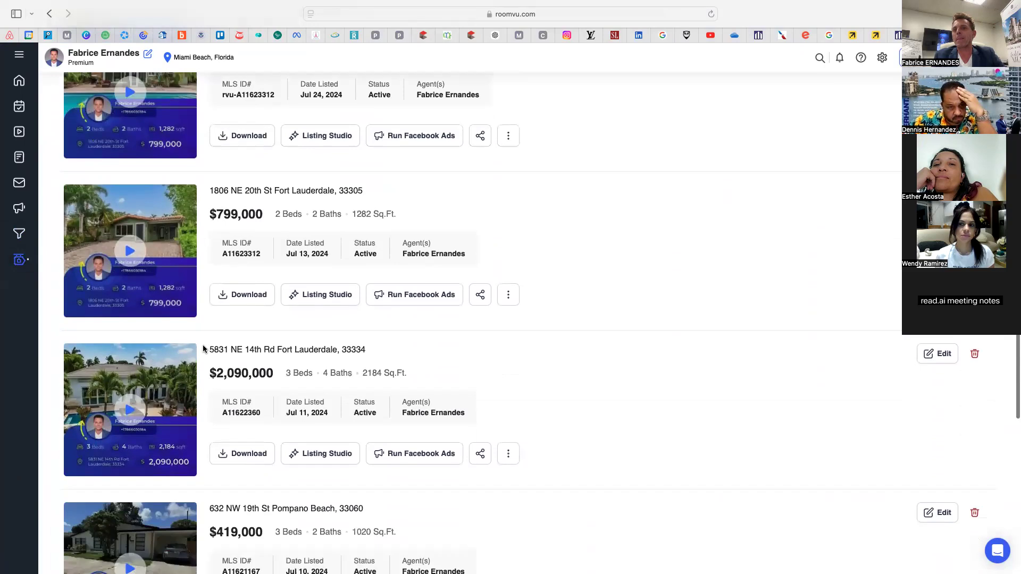
scroll(203, 349, "up", 15)
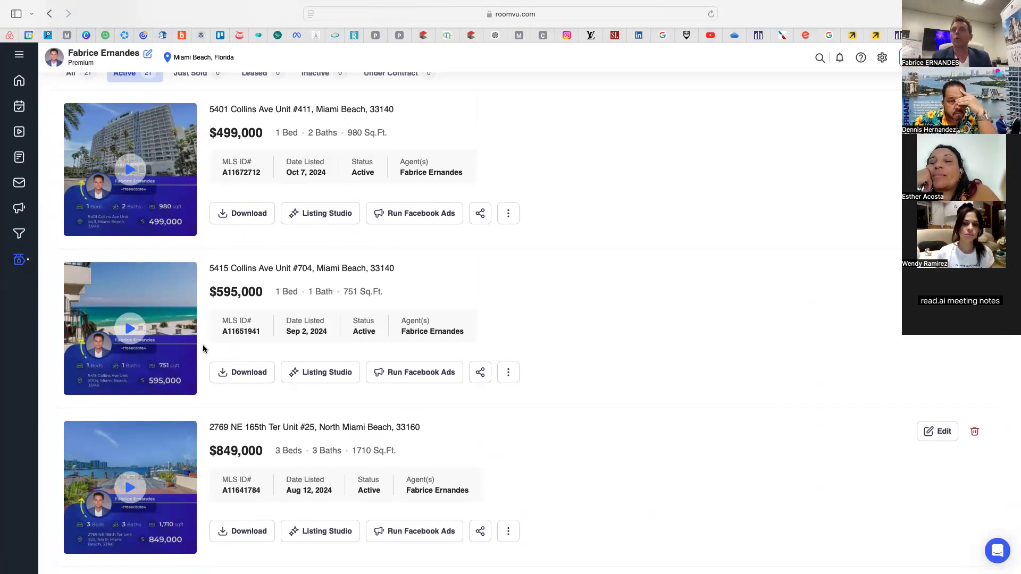
scroll(202, 348, "up", 3)
scroll(202, 348, "down", 15)
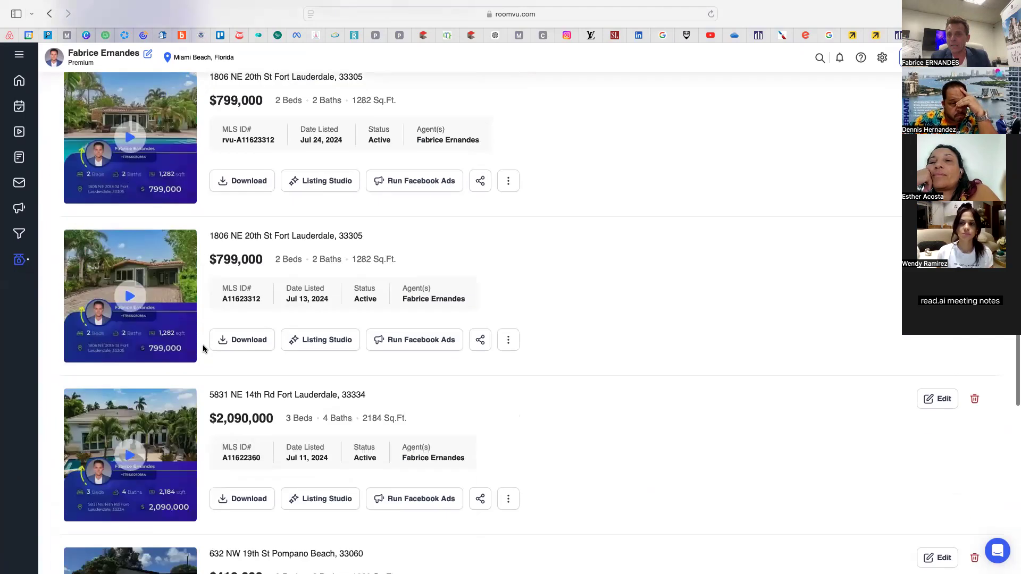
scroll(203, 349, "down", 10)
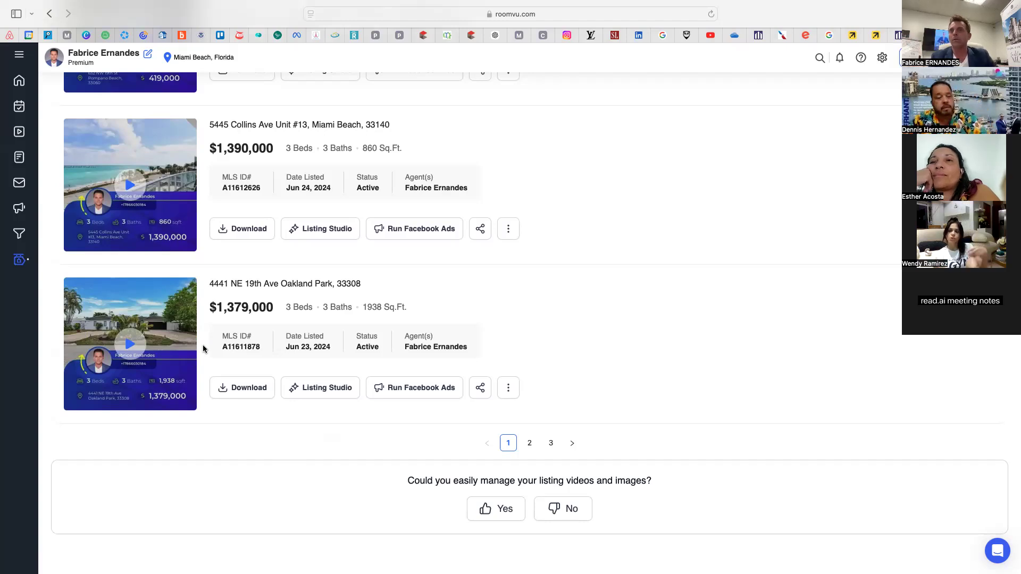
scroll(203, 349, "up", 15)
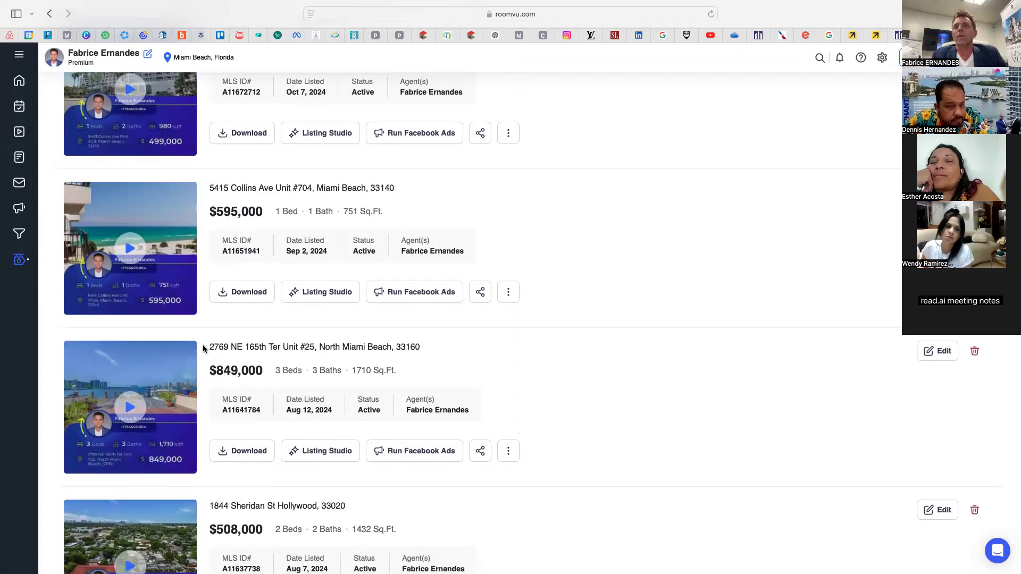
left_click(325, 302)
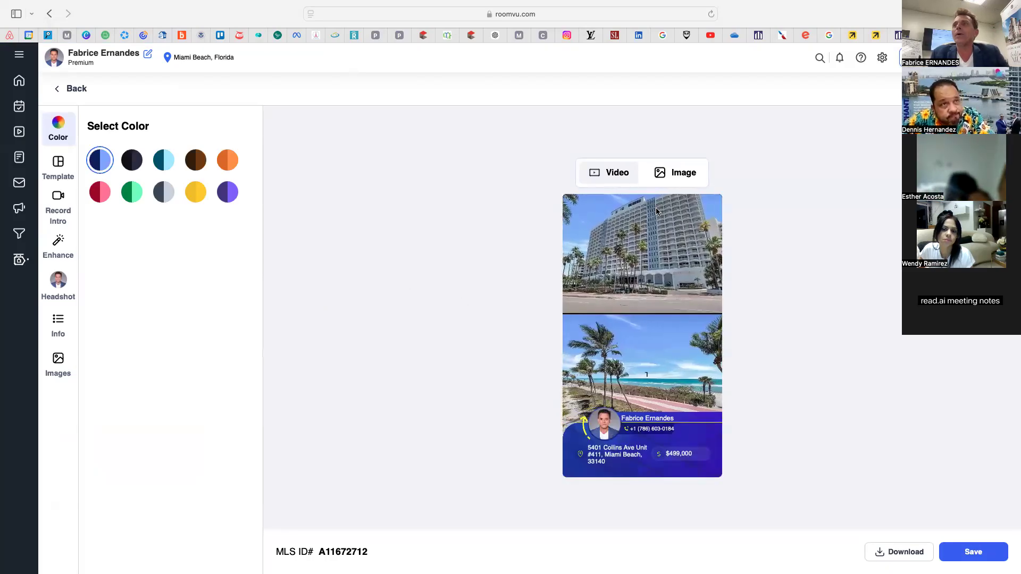
left_click(669, 171)
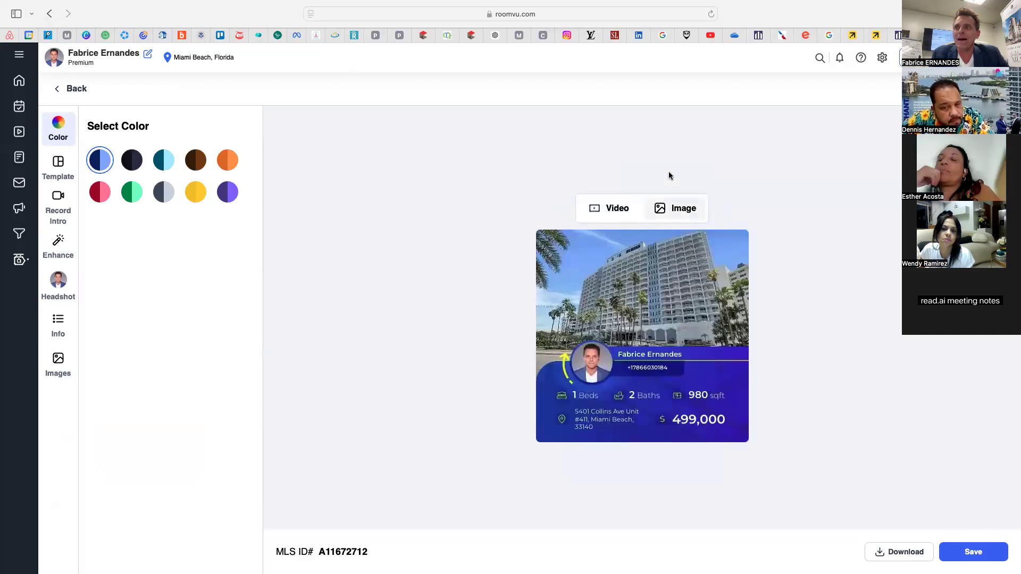
left_click(614, 209)
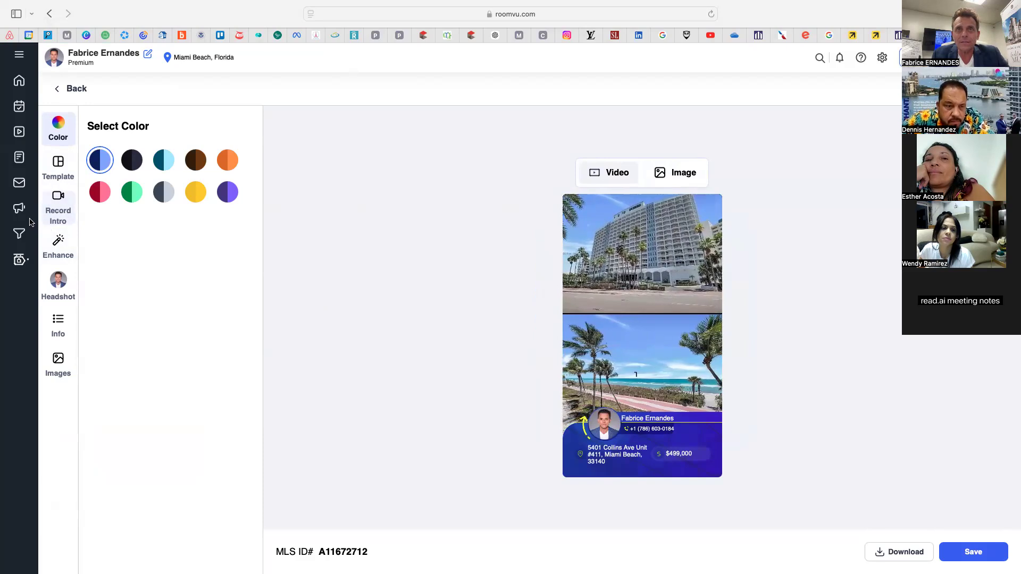
left_click(54, 208)
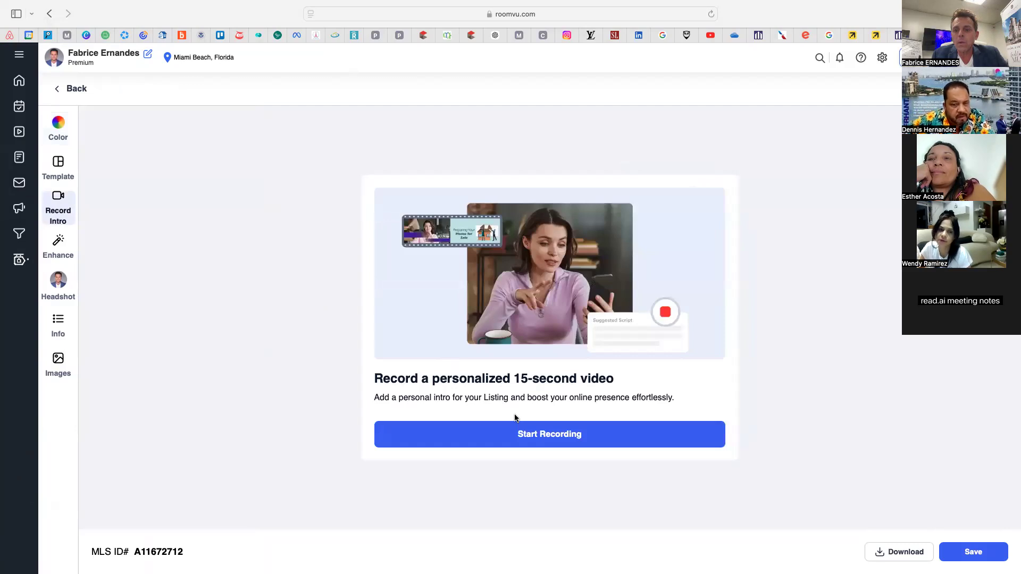
left_click(530, 441)
left_click(525, 311)
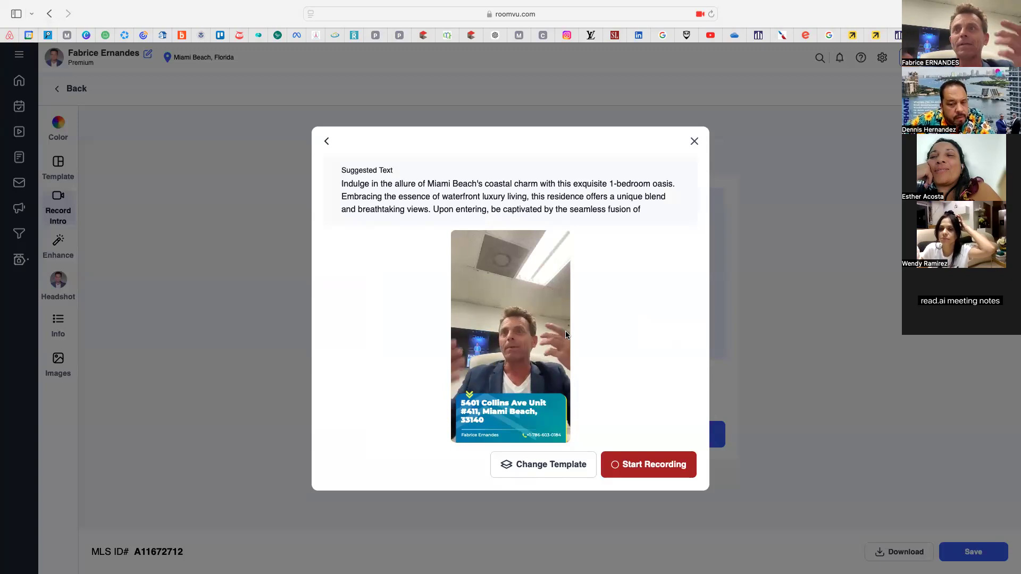
left_click(695, 142)
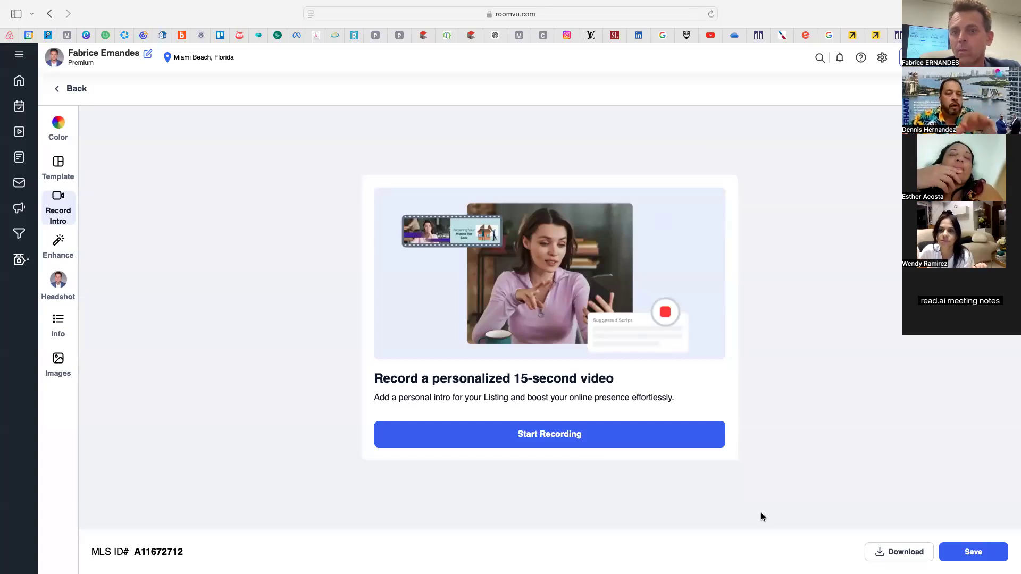
mouse_move(23, 352)
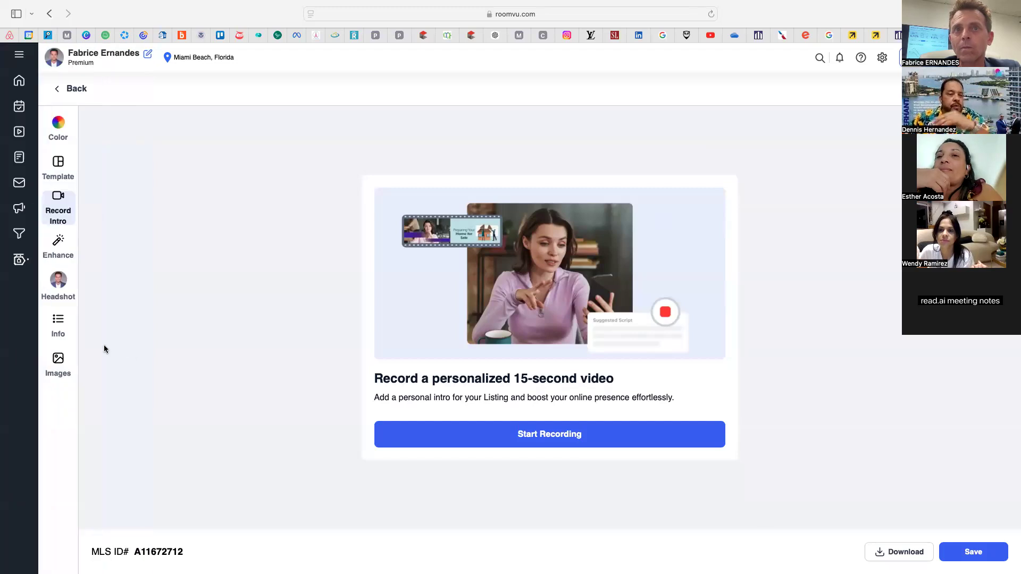
Check the listing details with type left as Sale, then show the video template choices
left_click(54, 329)
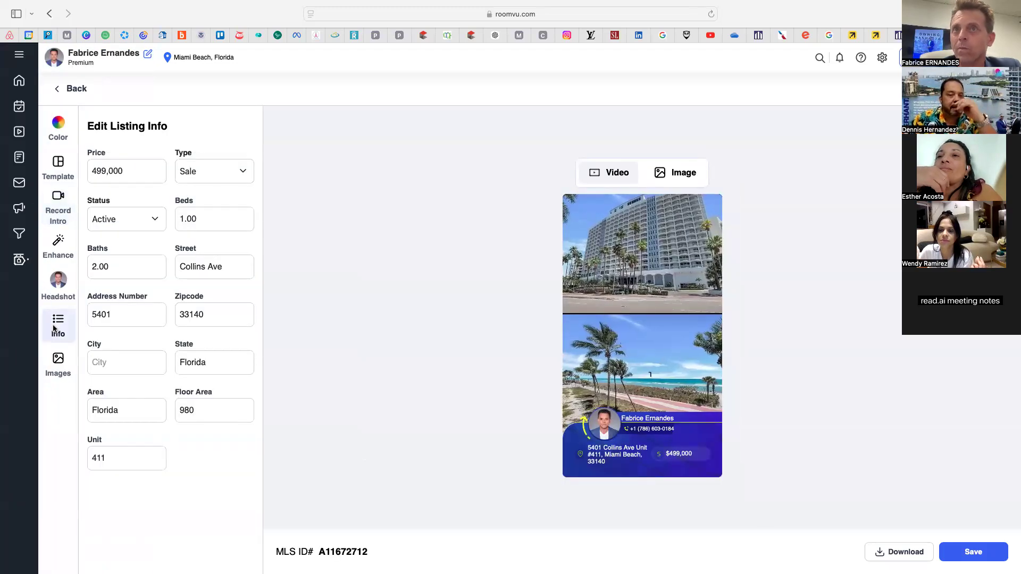
left_click(130, 178)
left_click(212, 171)
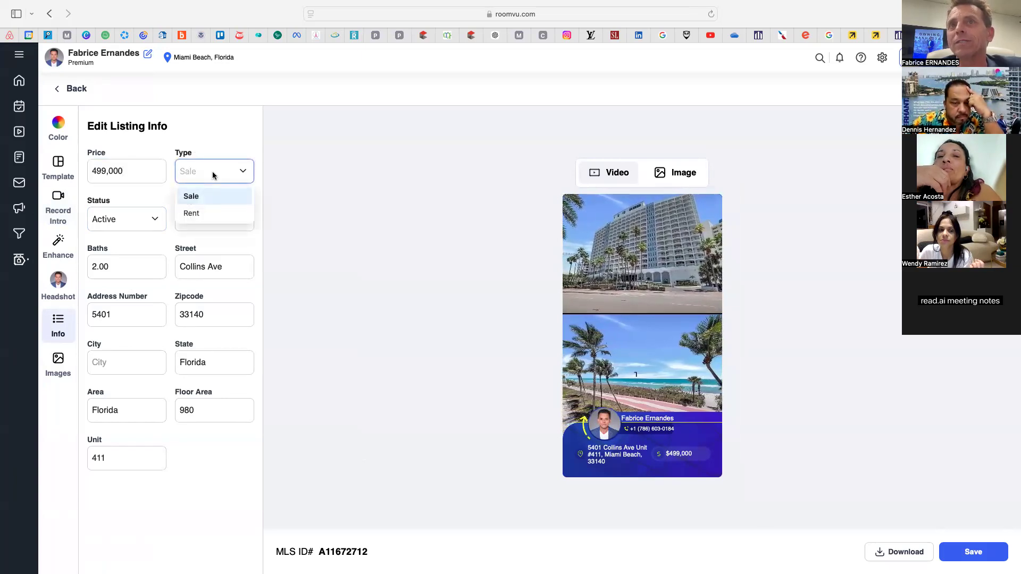
left_click(214, 176)
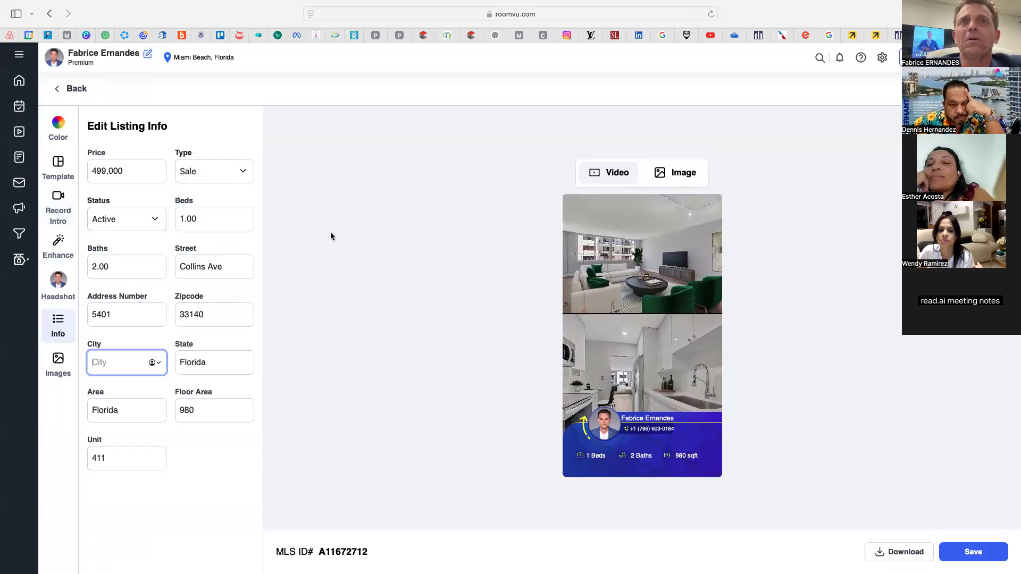
left_click(58, 167)
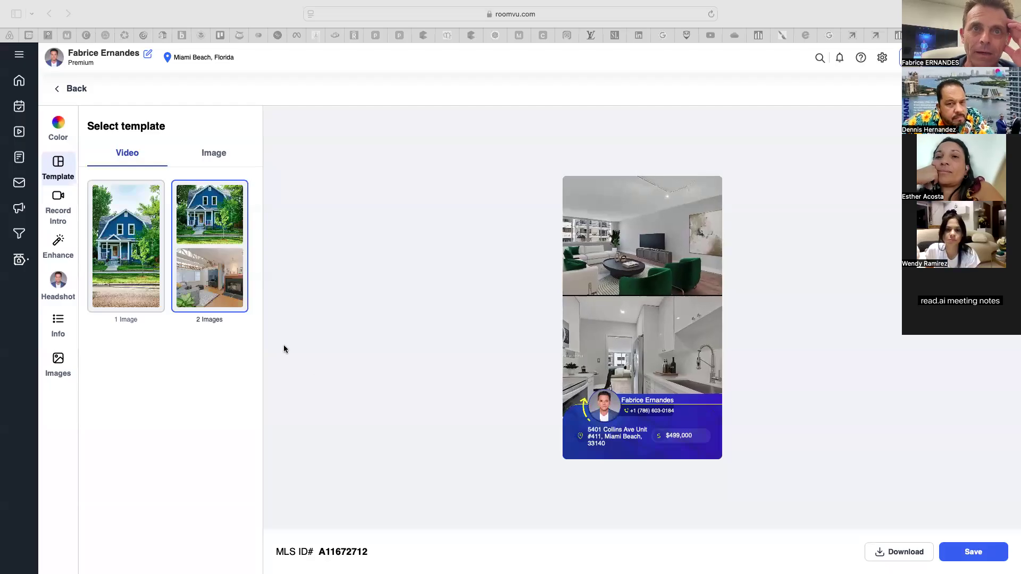
left_click(22, 264)
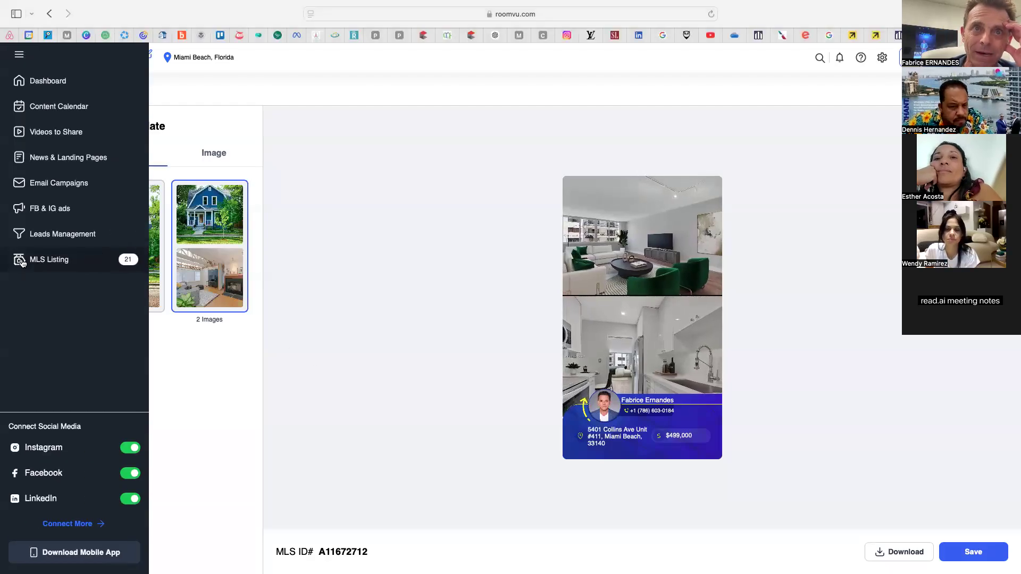
Go to Leads Management and review the first lead's email follow-up messages
left_click(47, 237)
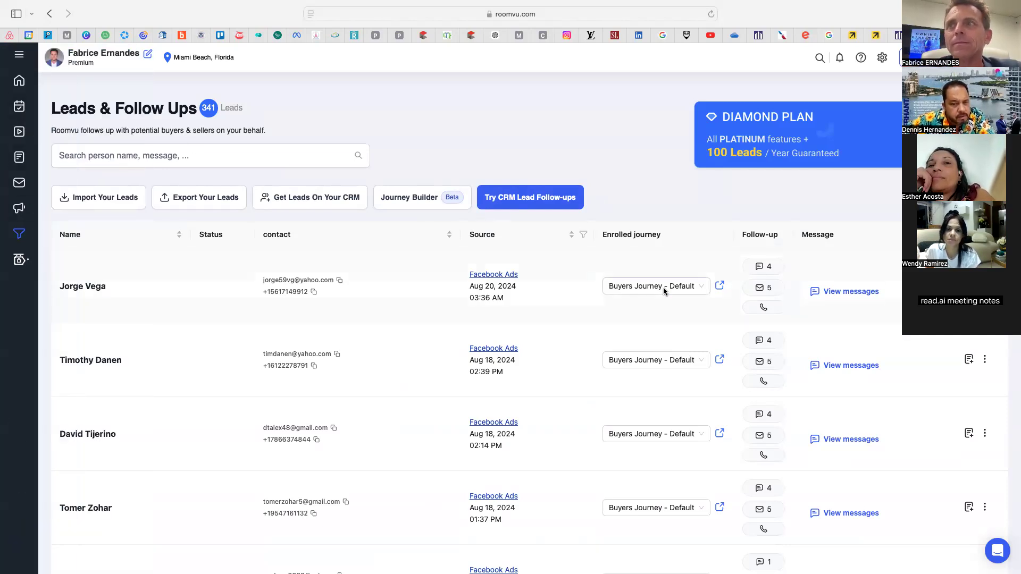
left_click(764, 290)
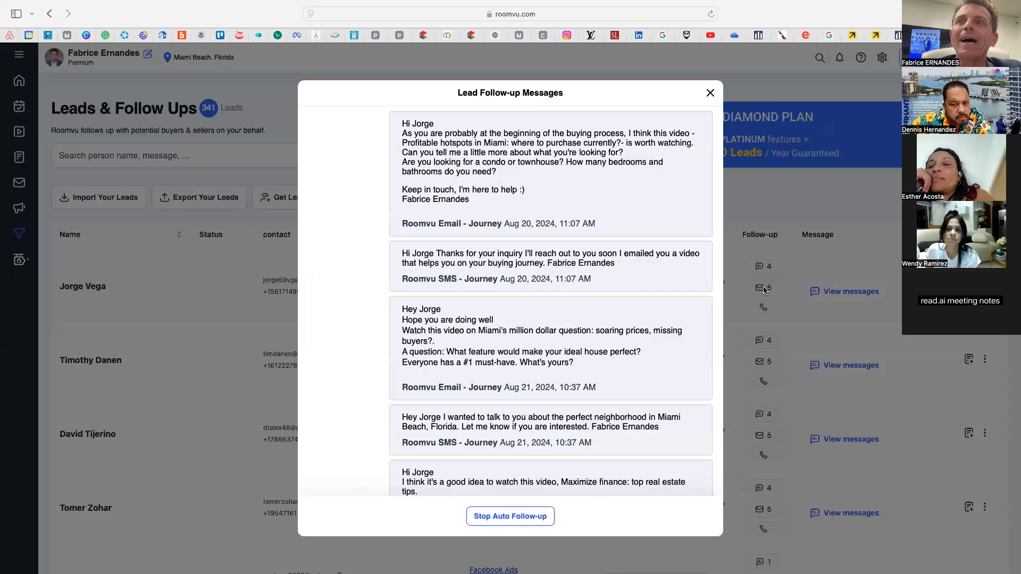
scroll(500, 284, "down", 8)
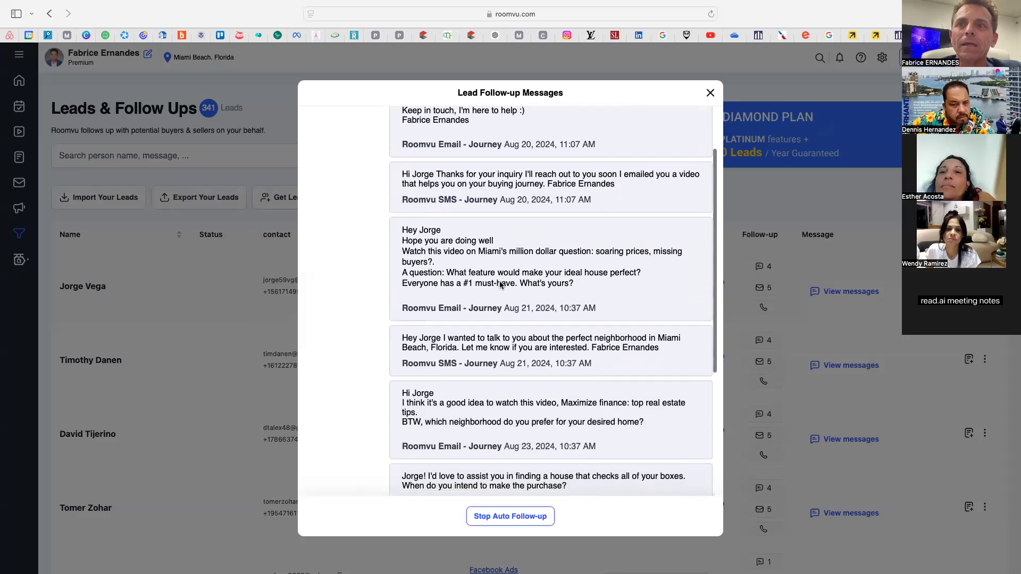
scroll(500, 284, "up", 8)
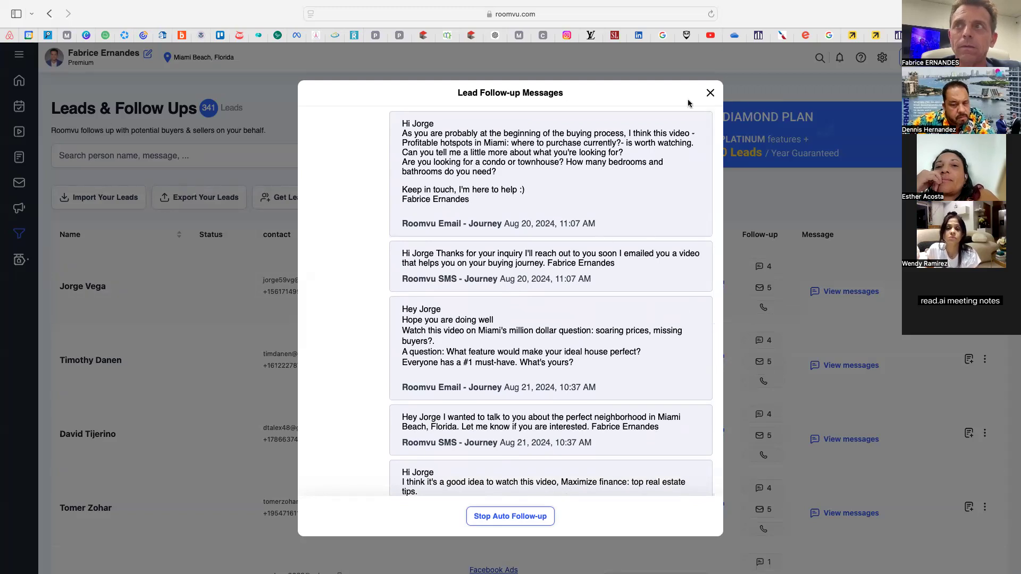
left_click(710, 93)
Review the first lead's SMS follow-up messages and close the dialog
left_click(759, 267)
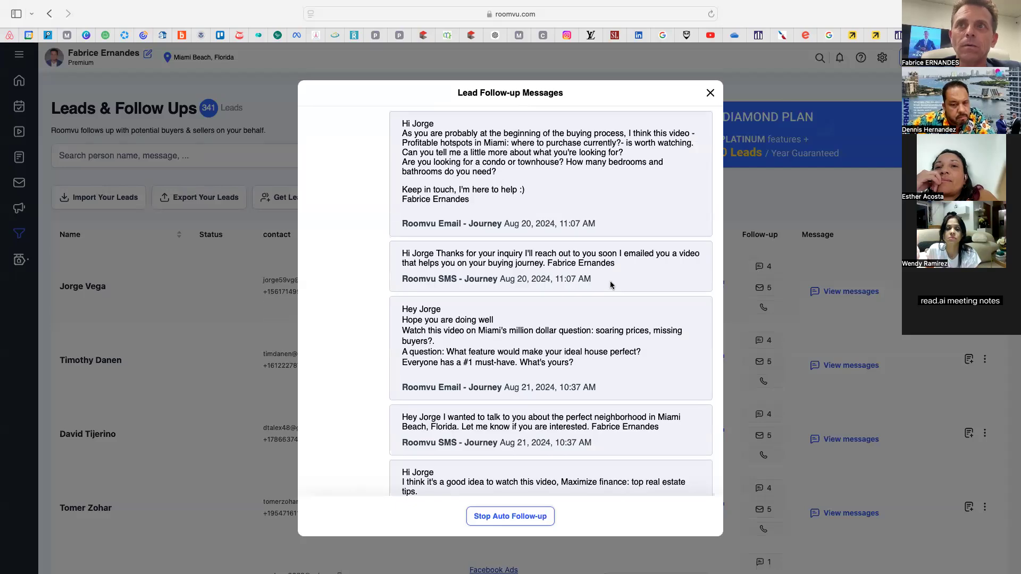
scroll(611, 285, "down", 6)
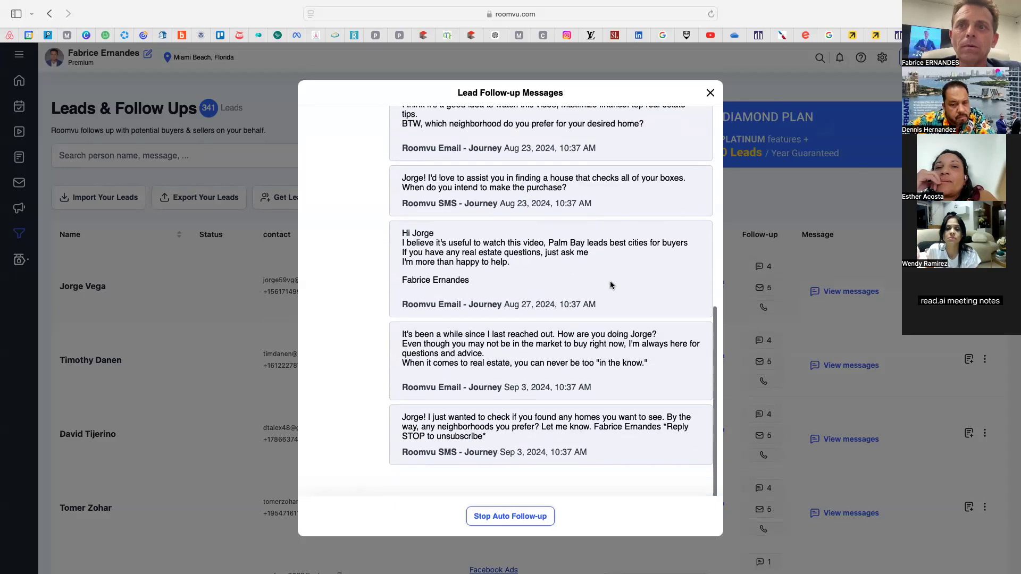
scroll(611, 284, "up", 8)
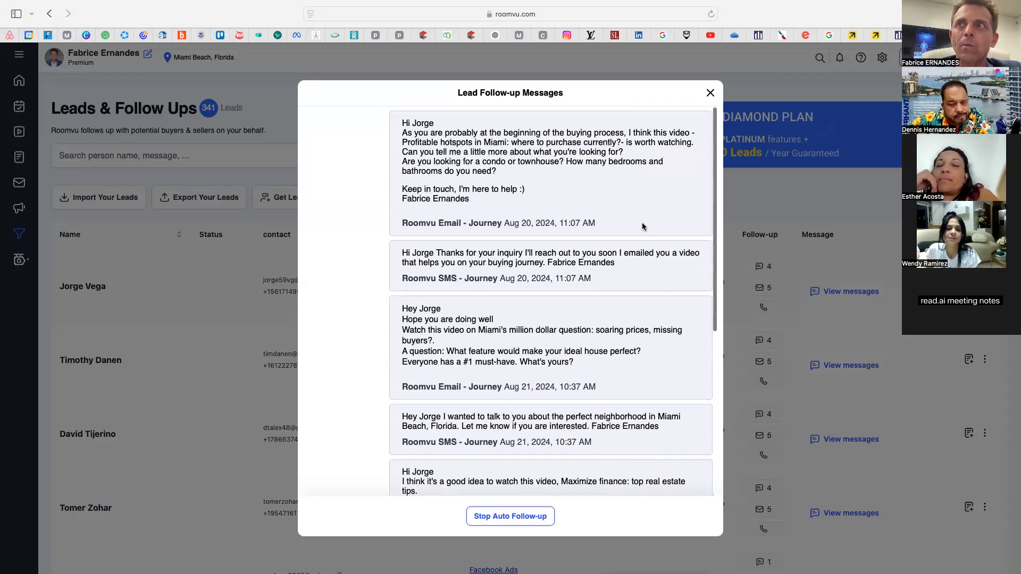
left_click(709, 93)
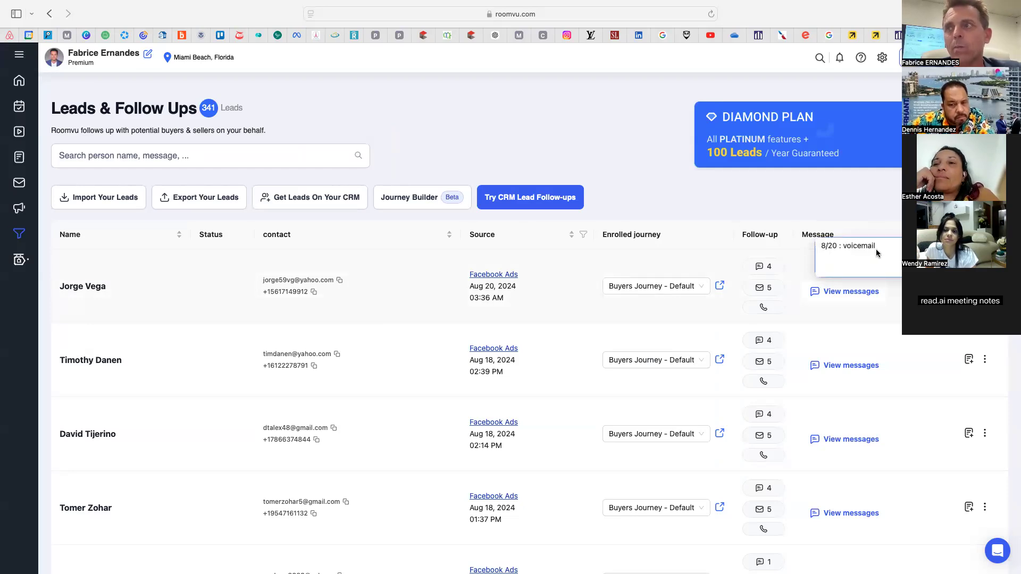
Look through the second page of leads, then switch to the Facebook & Instagram Ads section
scroll(570, 323, "down", 10)
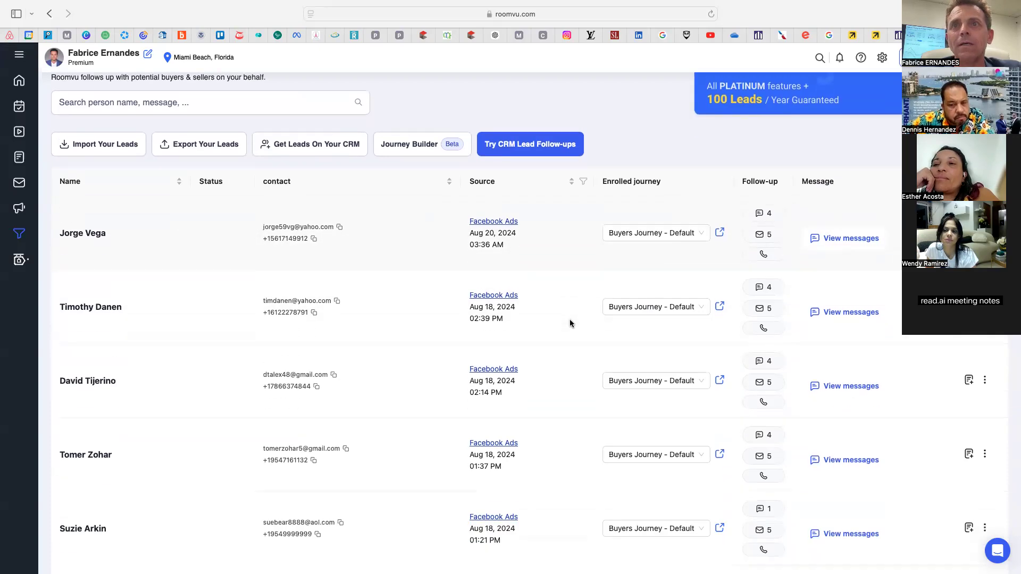
scroll(570, 323, "down", 3)
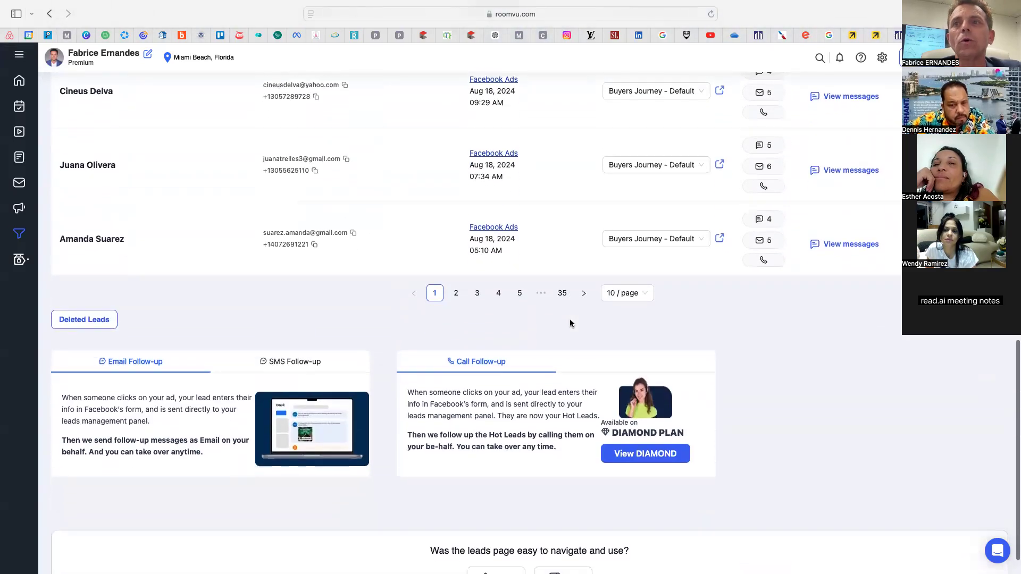
left_click(452, 336)
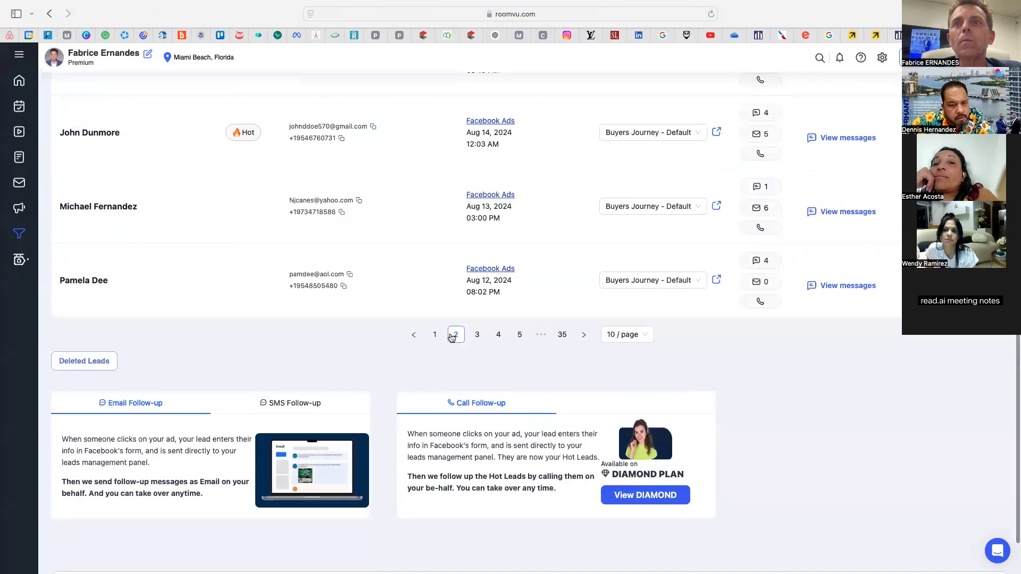
scroll(449, 279, "down", 7)
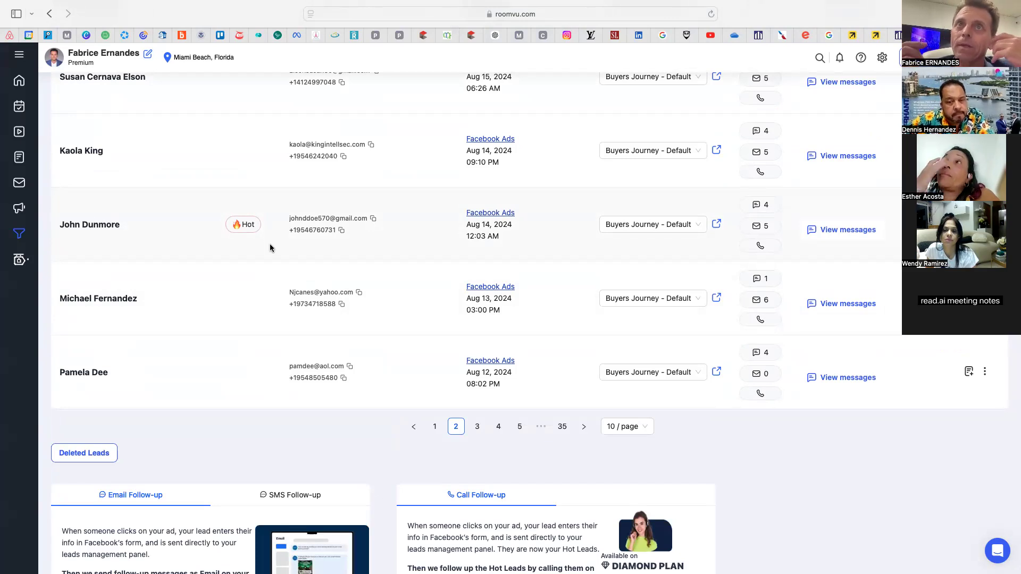
scroll(269, 247, "up", 10)
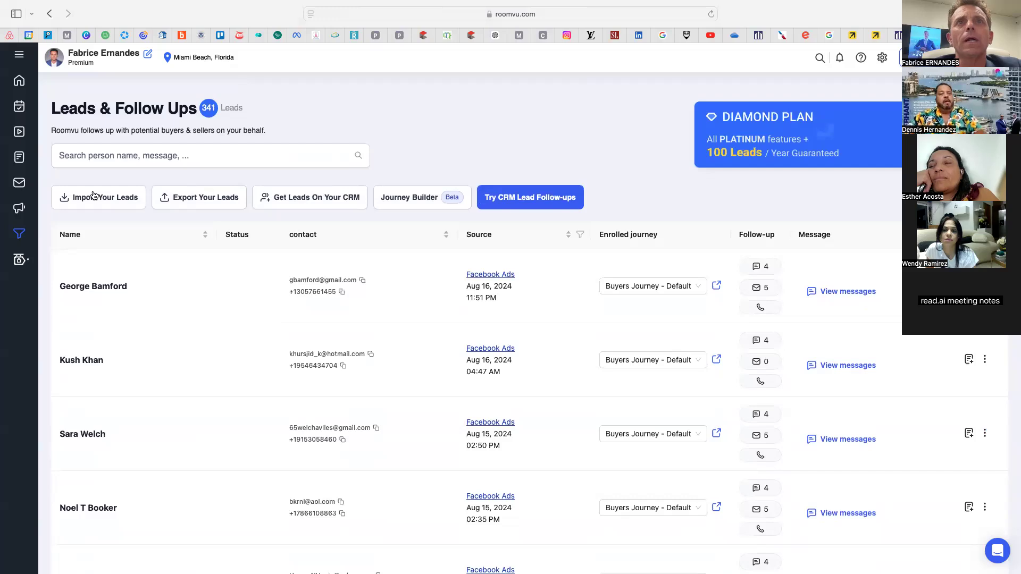
left_click(32, 213)
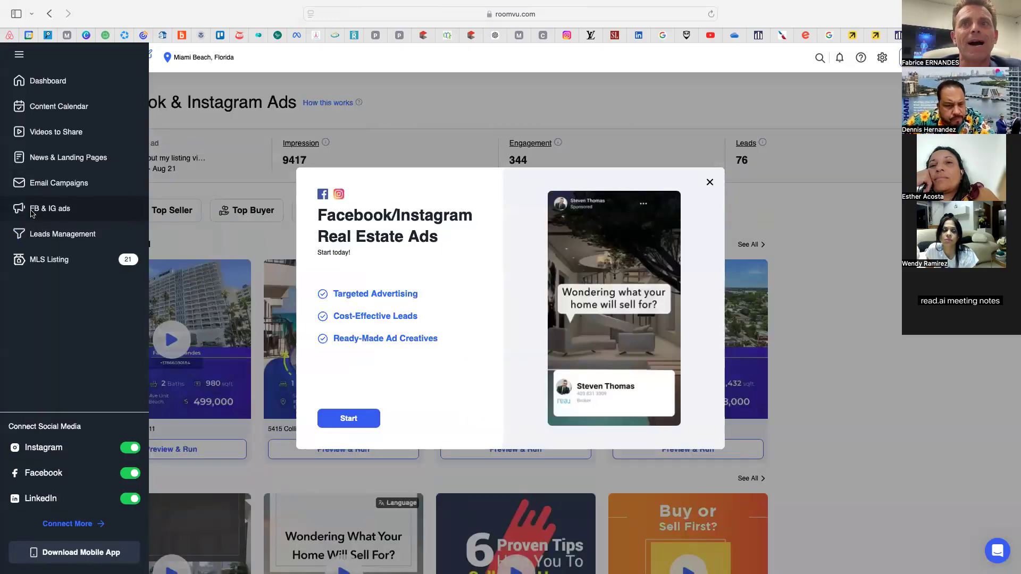
Close the Real Estate Ads intro and scroll the template rows from Listing Ads to Brokerage
left_click(349, 419)
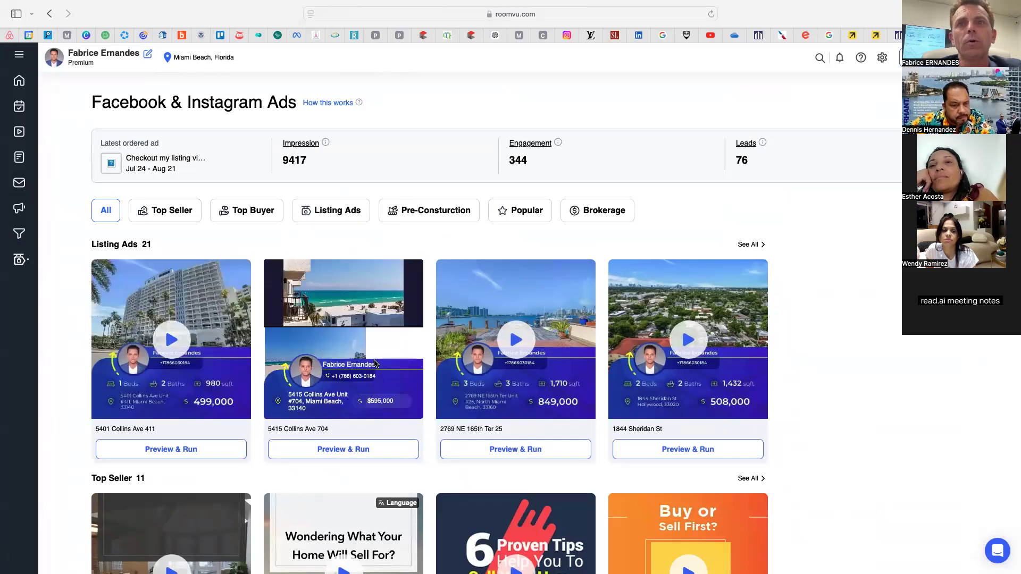
scroll(461, 322, "down", 5)
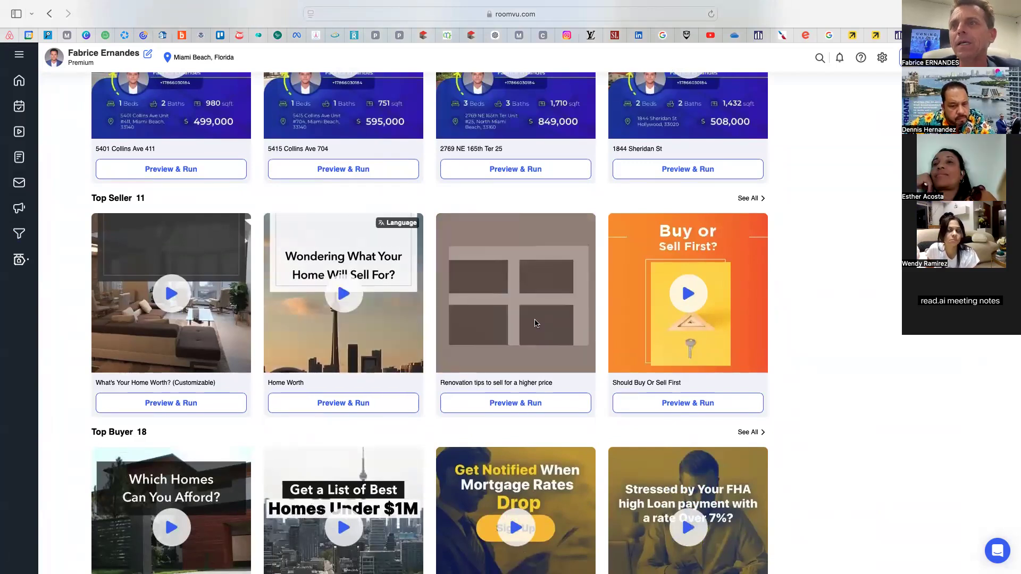
scroll(665, 300, "down", 1)
scroll(664, 302, "down", 4)
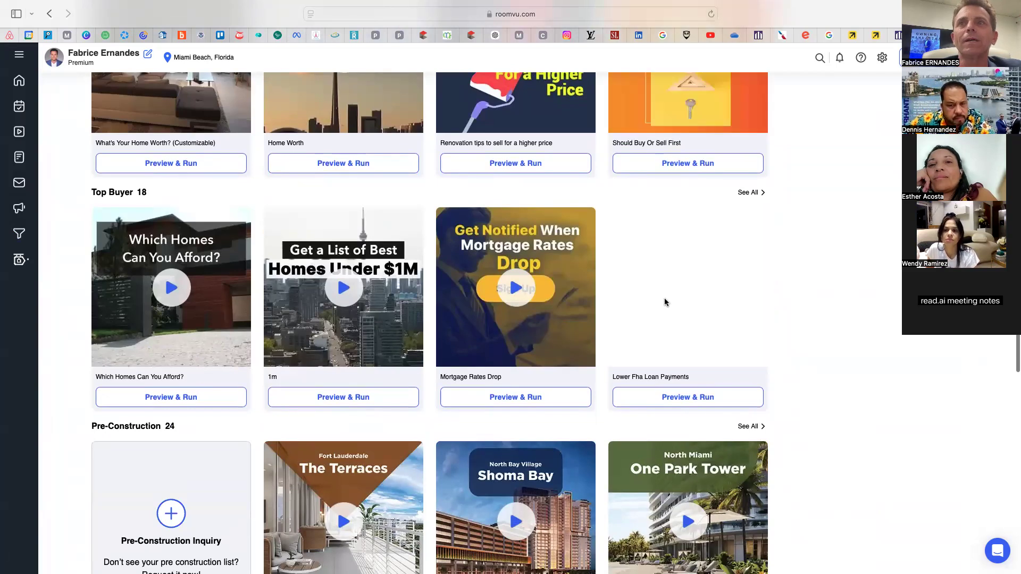
scroll(665, 302, "down", 3)
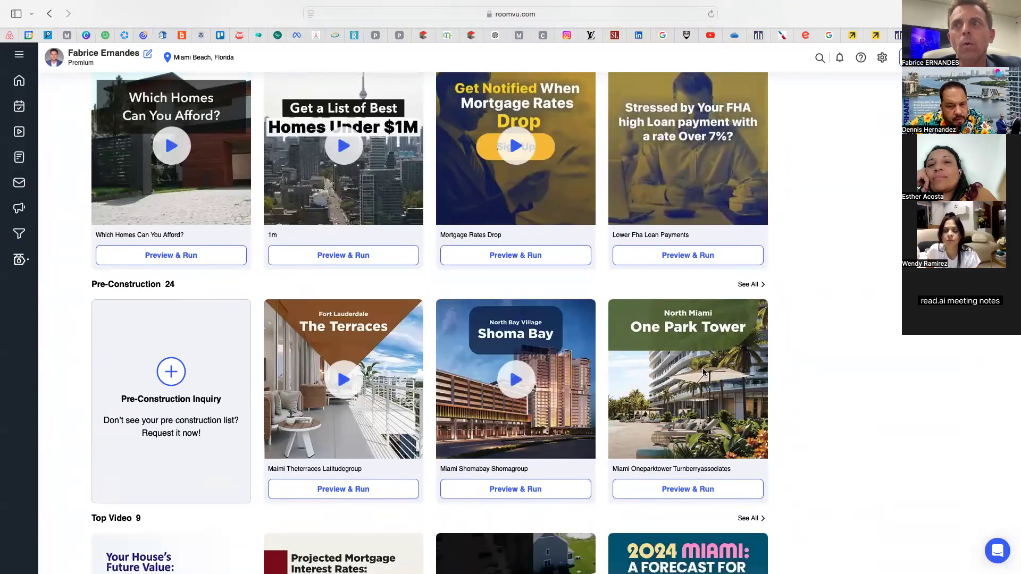
scroll(703, 370, "down", 3)
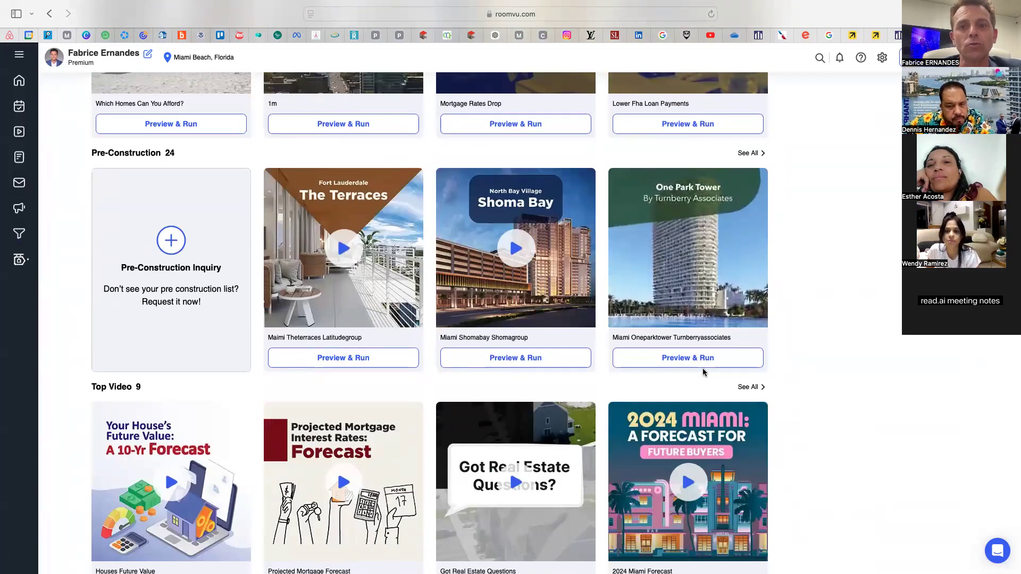
scroll(703, 371, "down", 4)
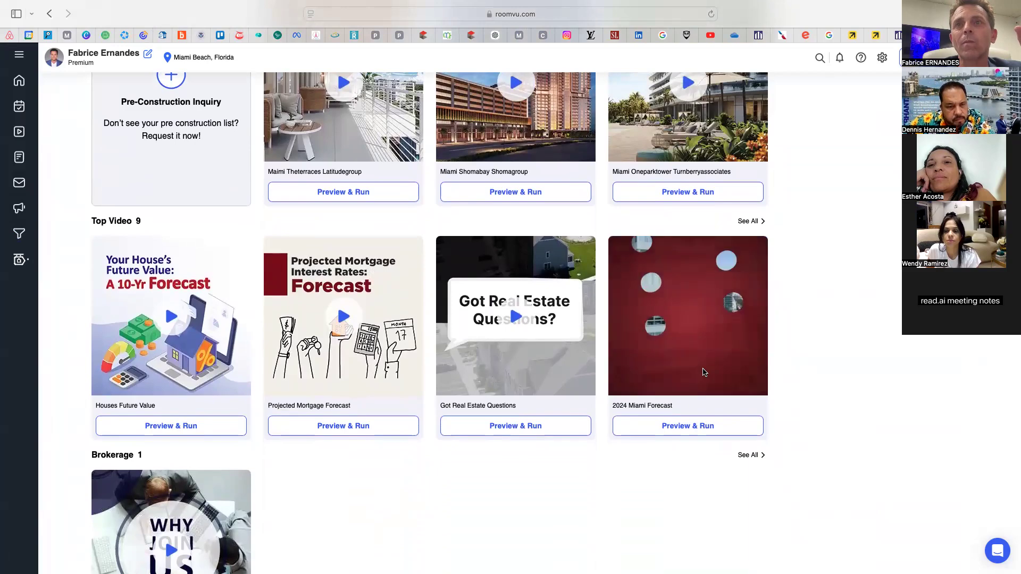
scroll(703, 372, "down", 5)
scroll(703, 373, "up", 20)
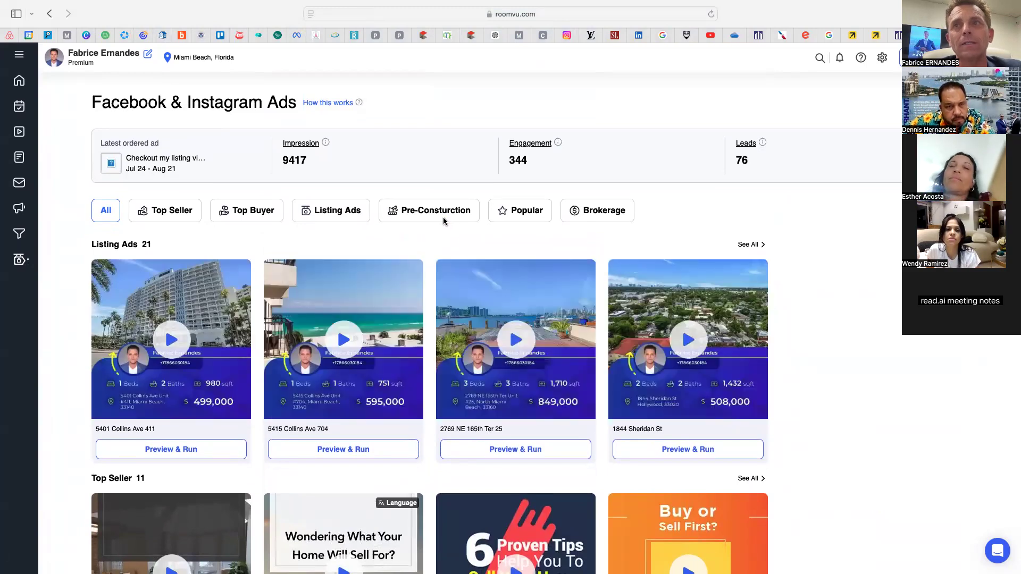
Filter to Pre-Construction ads and browse project cards like 2200 Brickell, Edition Residences and Aria Reserve
left_click(439, 213)
scroll(438, 315, "down", 5)
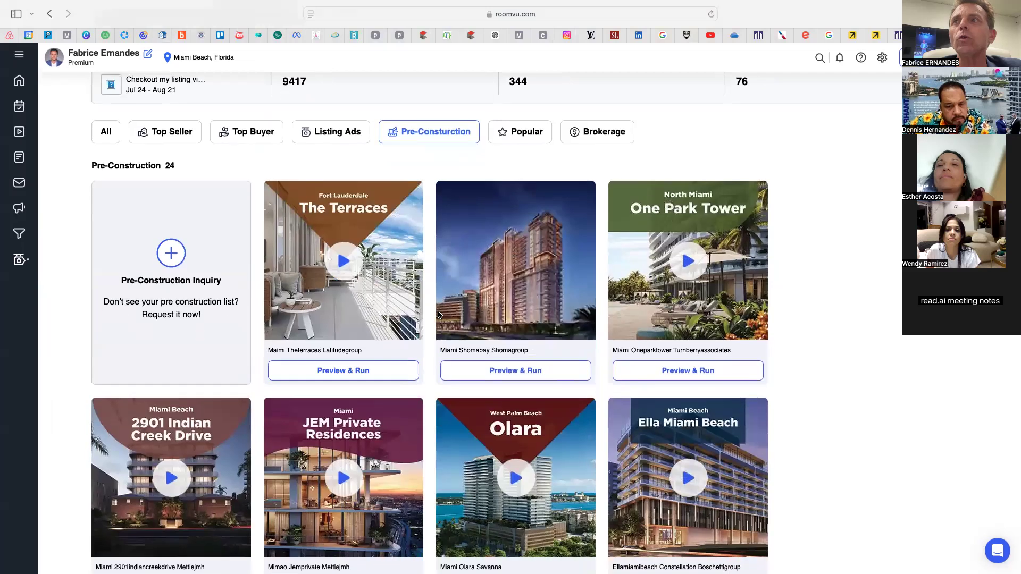
scroll(438, 315, "down", 2)
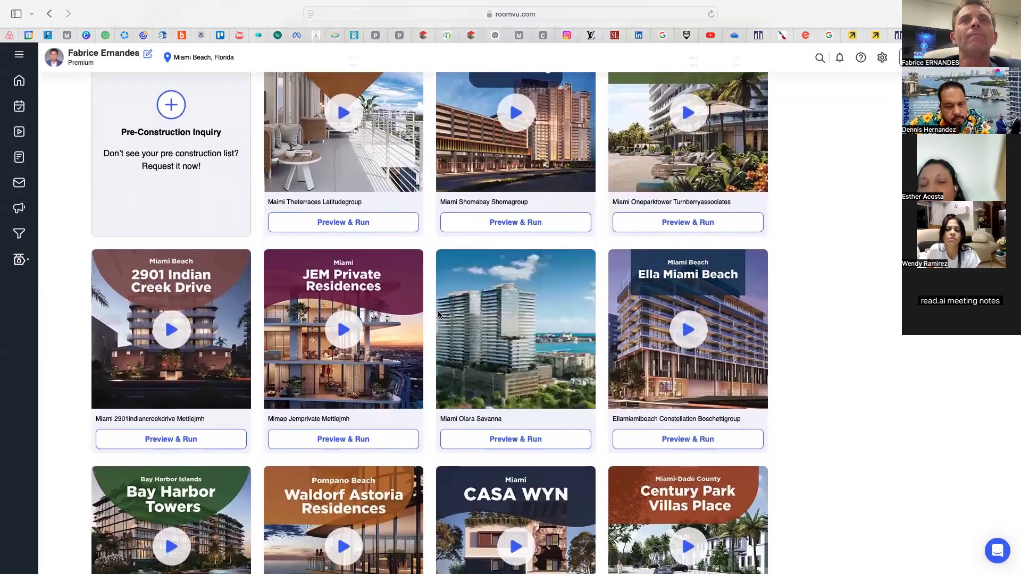
scroll(439, 315, "down", 2)
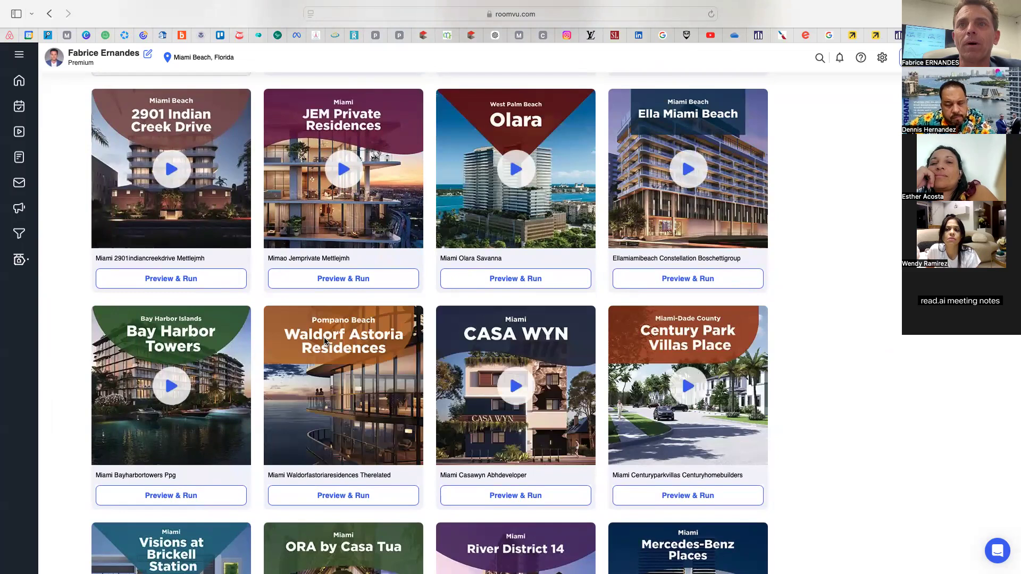
scroll(324, 340, "down", 2)
scroll(324, 340, "down", 5)
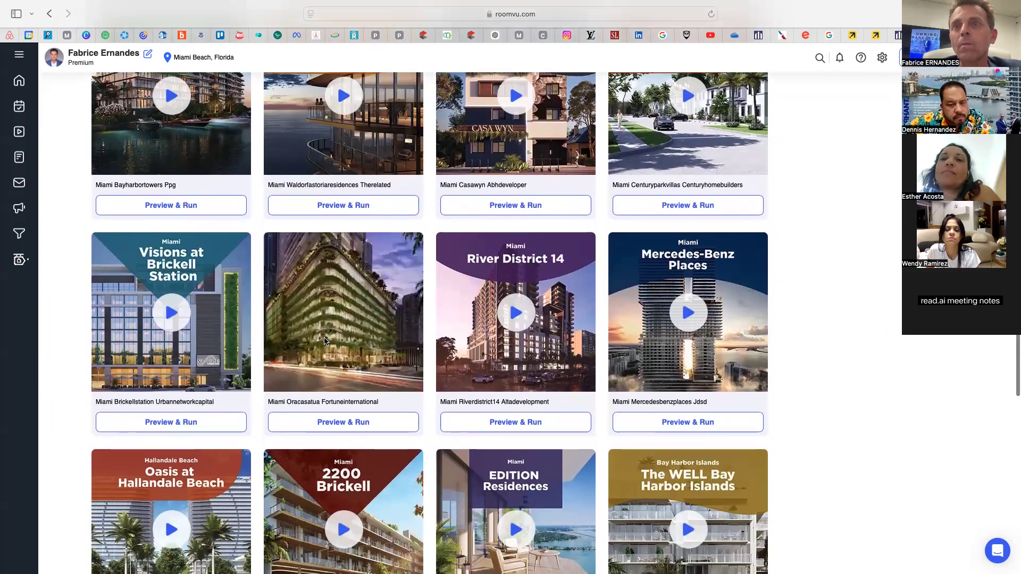
scroll(327, 341, "down", 5)
scroll(326, 341, "down", 8)
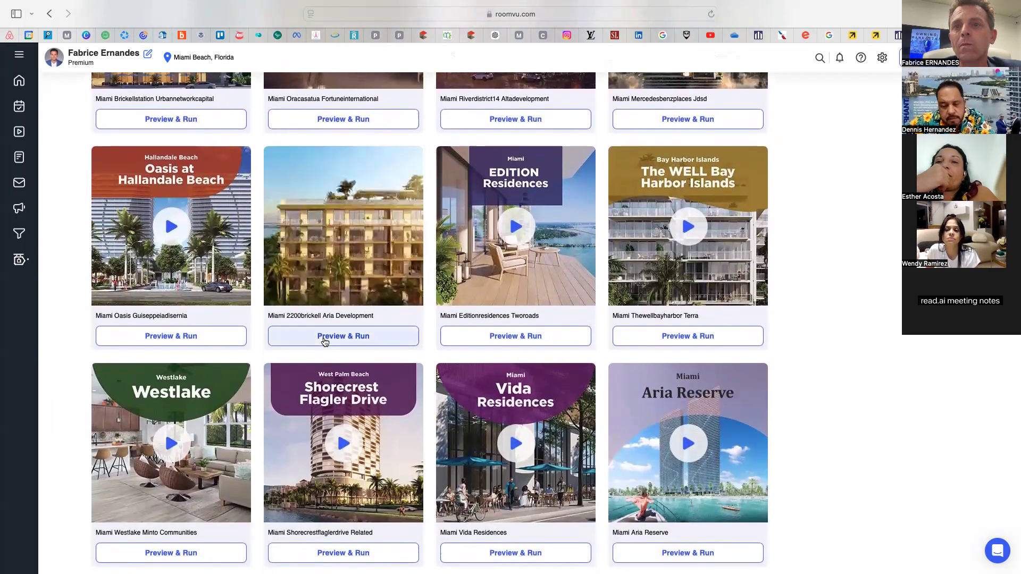
scroll(325, 341, "down", 10)
scroll(325, 342, "down", 1)
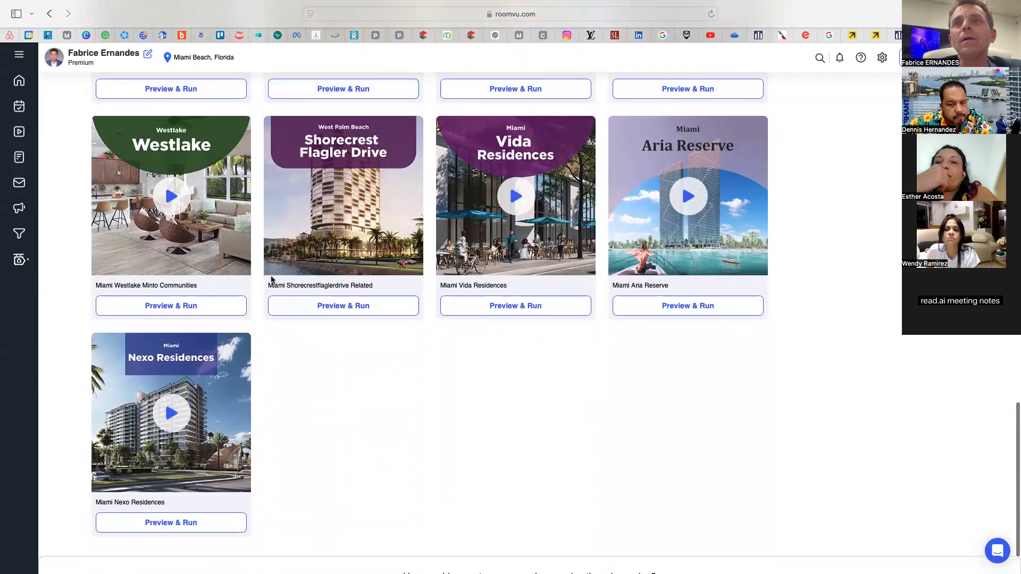
scroll(271, 285, "up", 20)
scroll(271, 282, "down", 9)
scroll(271, 279, "down", 3)
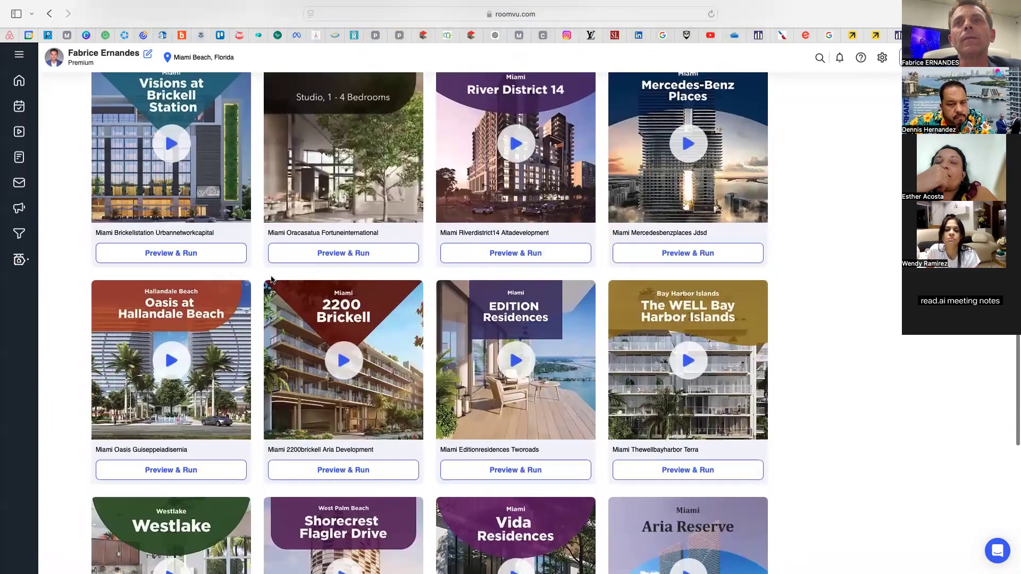
scroll(271, 279, "up", 3)
scroll(271, 280, "down", 6)
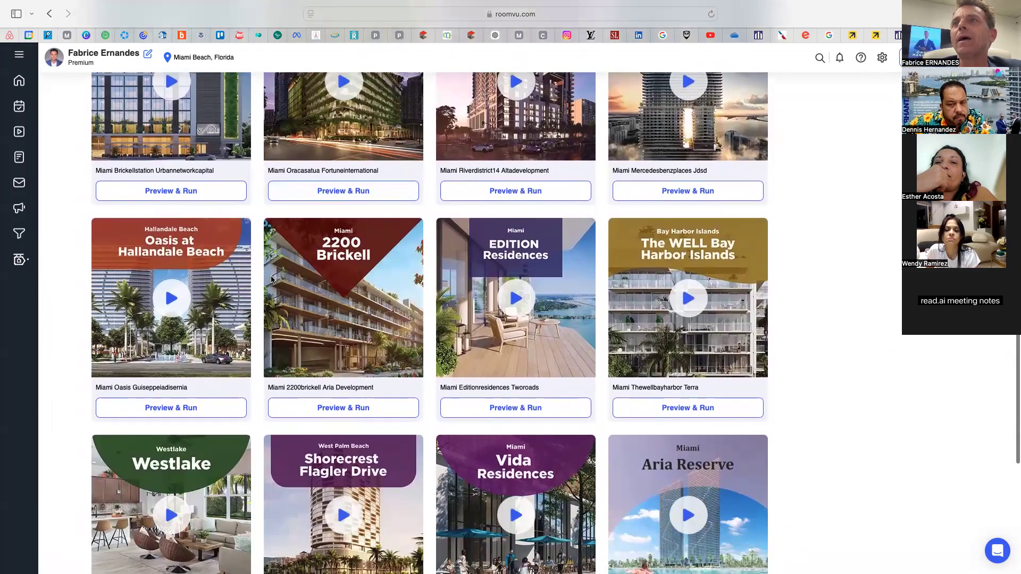
scroll(271, 279, "up", 11)
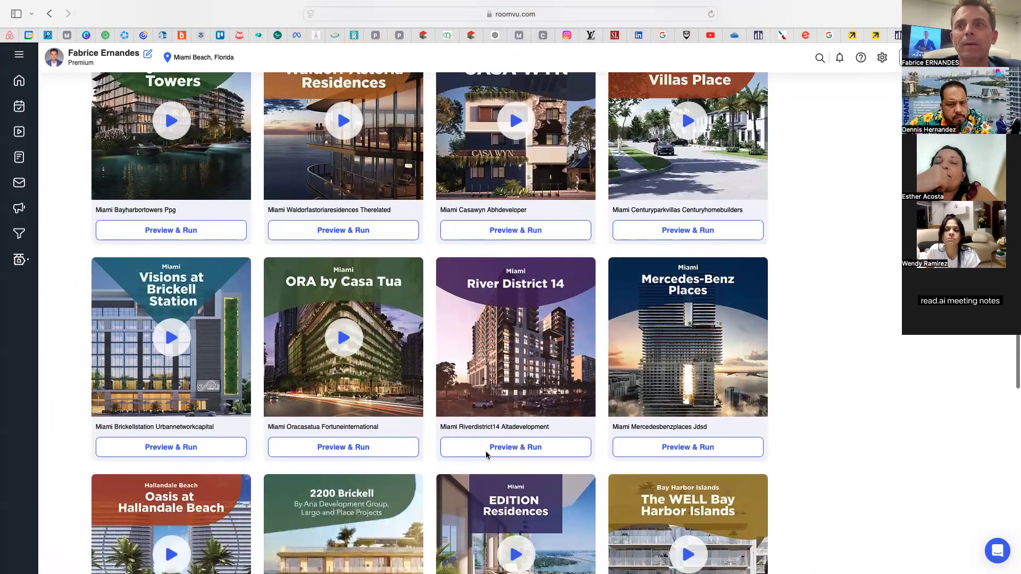
left_click(496, 450)
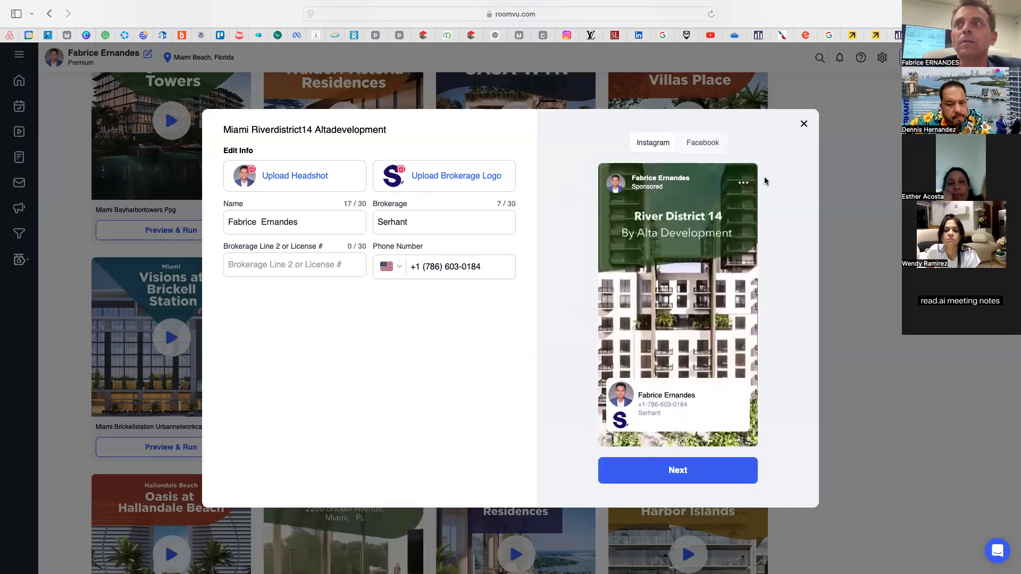
left_click(804, 123)
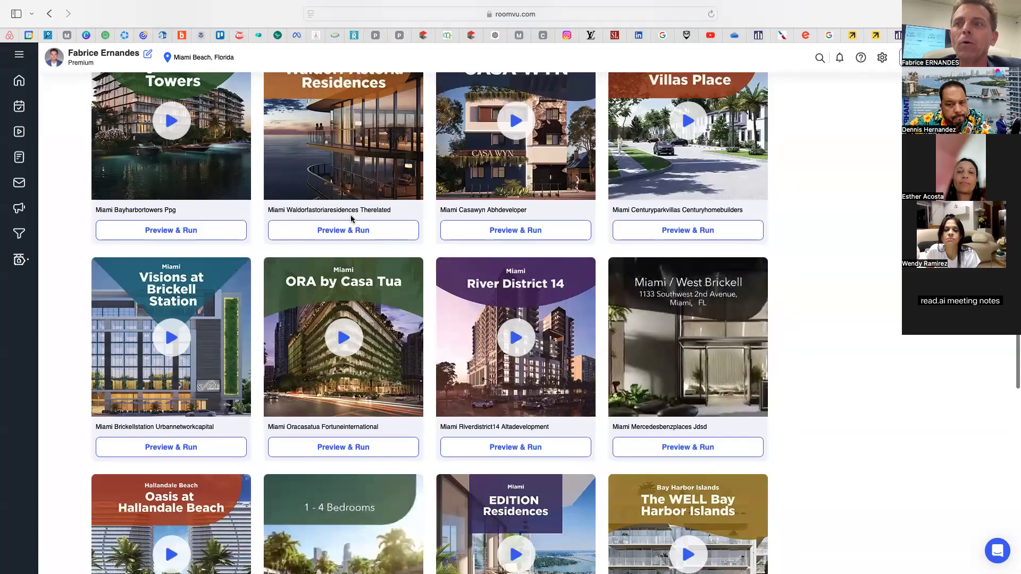
scroll(353, 214, "up", 15)
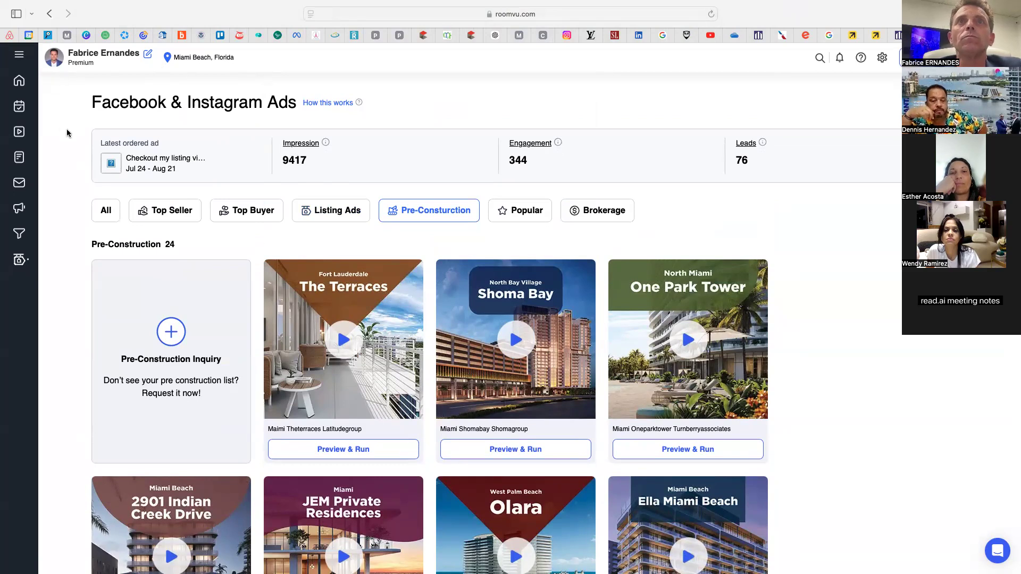
Expand the left sidebar and go to Leads Management
mouse_move(11, 235)
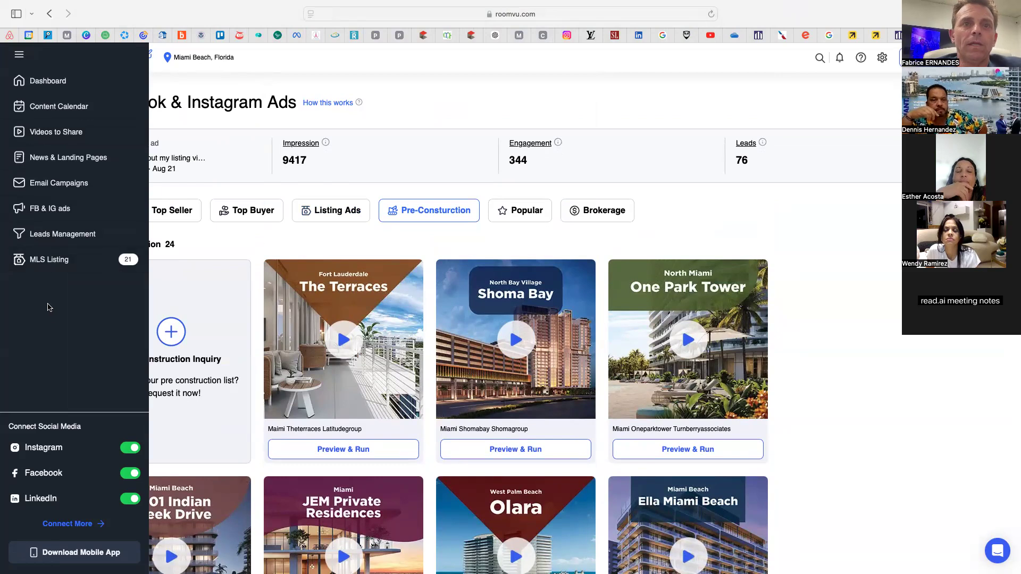
scroll(51, 313, "down", 3)
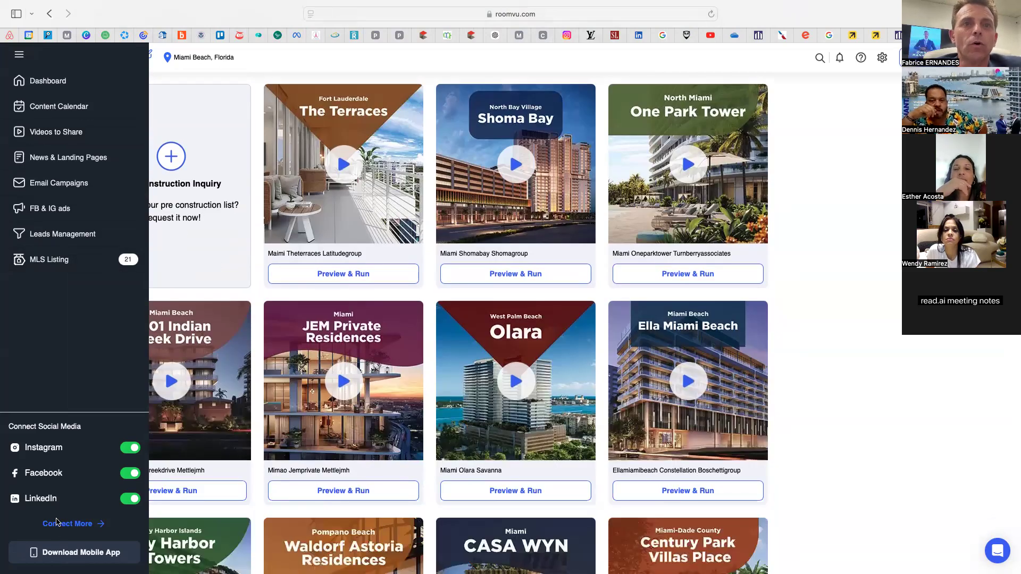
scroll(57, 522, "down", 1)
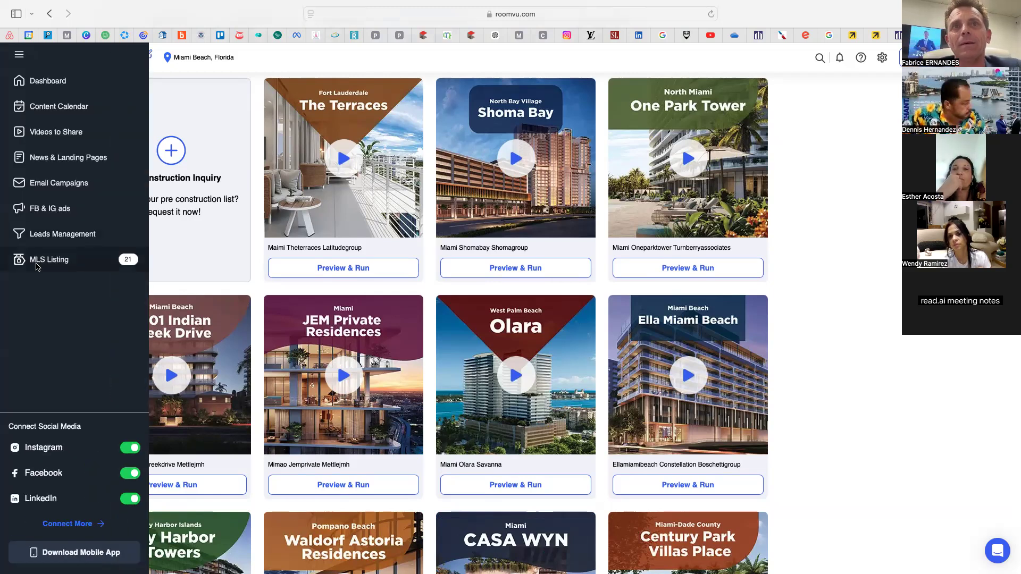
left_click(43, 236)
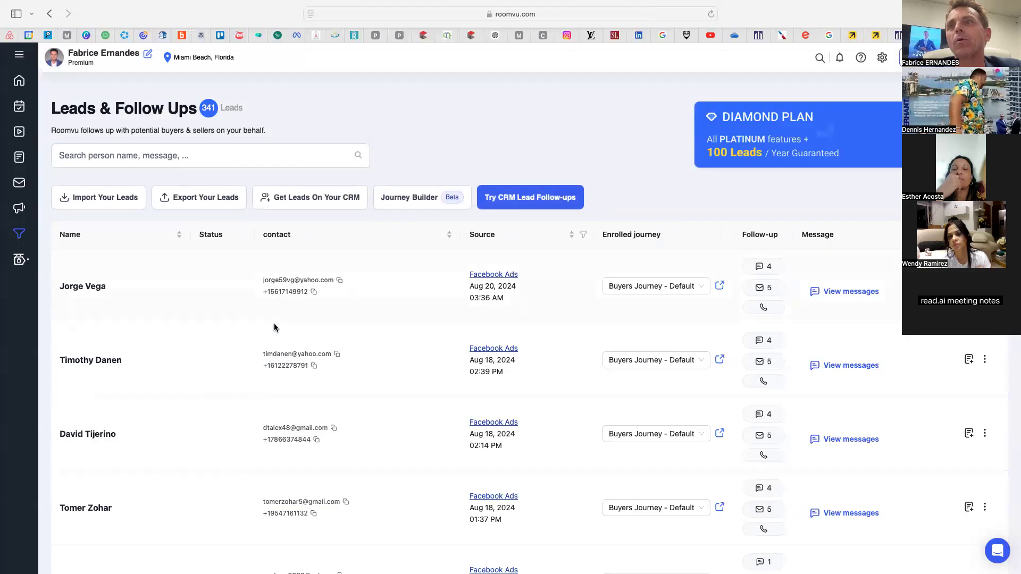
Scroll the leads list down and back to the top, then open the Diamond Plan banner
scroll(351, 362, "down", 4)
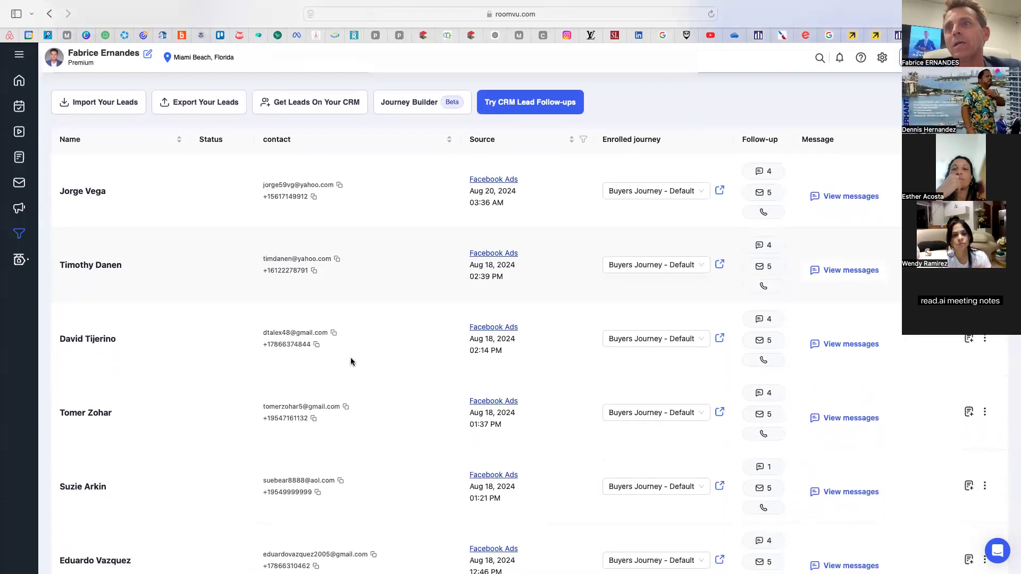
scroll(495, 253, "down", 5)
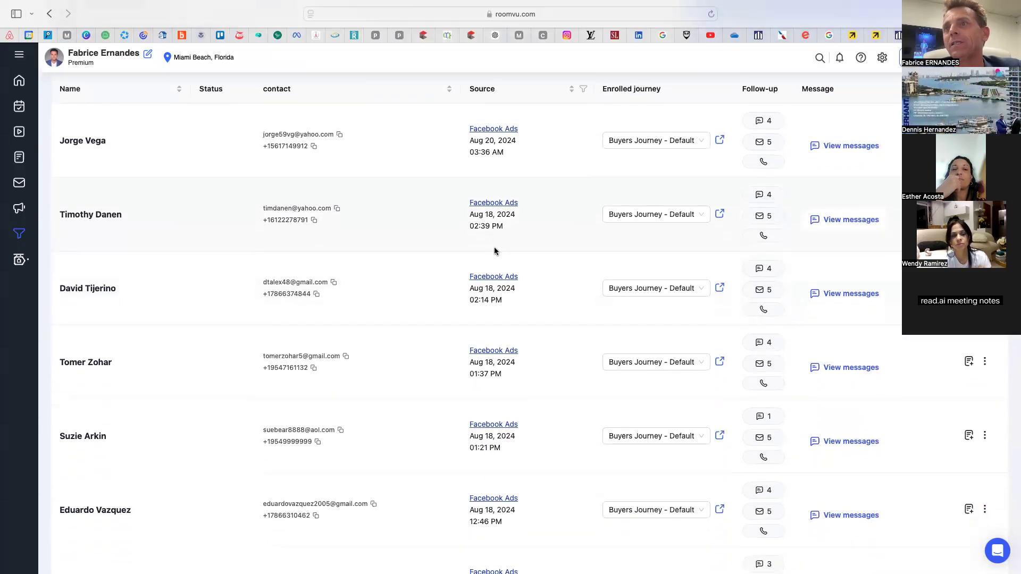
scroll(494, 253, "down", 8)
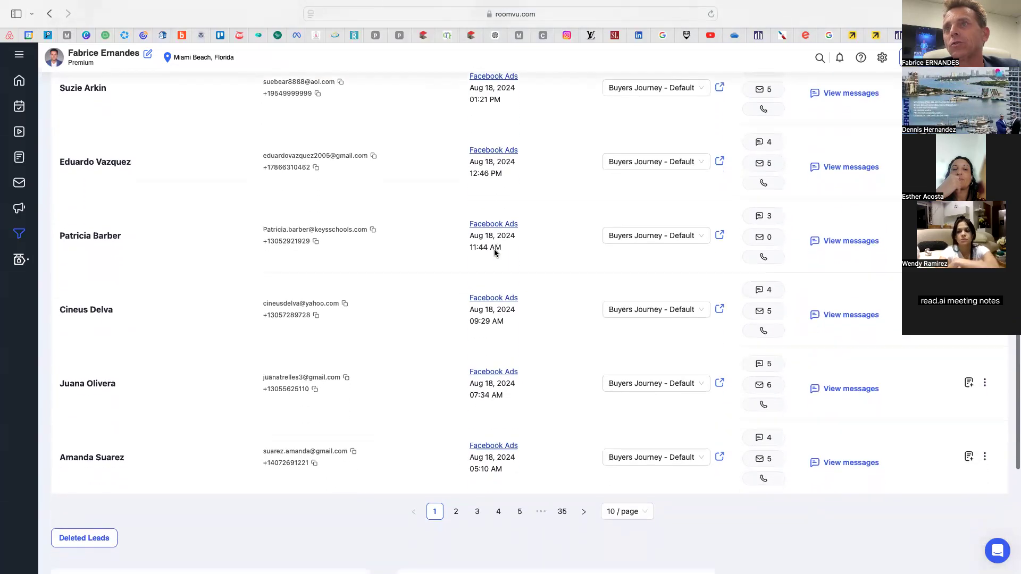
scroll(495, 253, "down", 1)
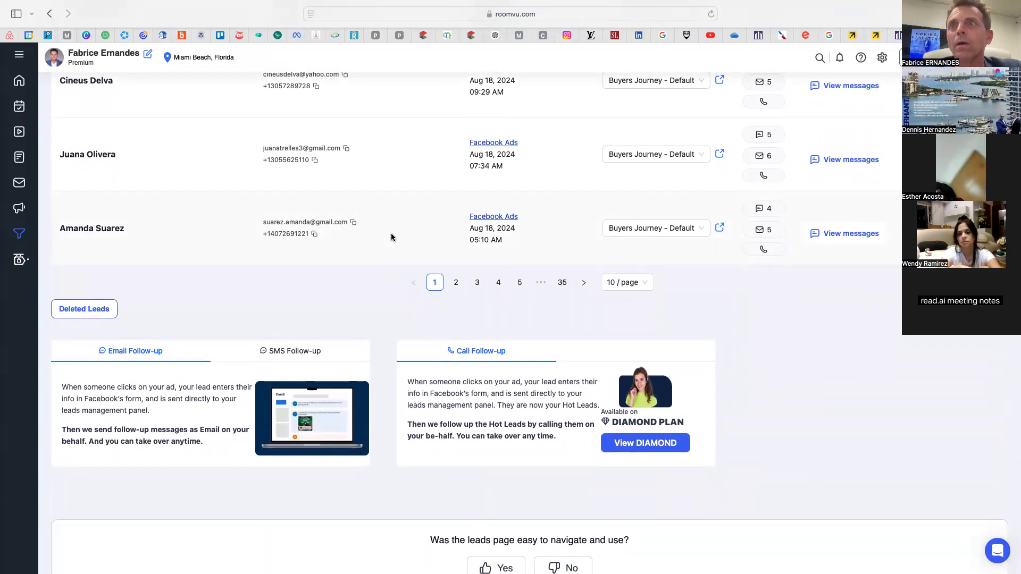
scroll(391, 235, "up", 10)
scroll(391, 236, "up", 4)
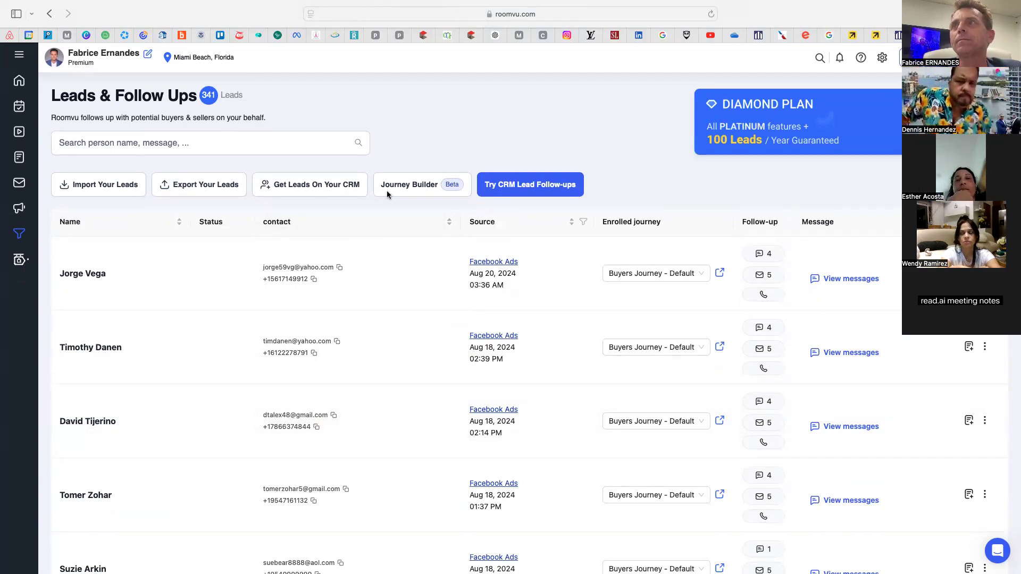
scroll(388, 193, "up", 1)
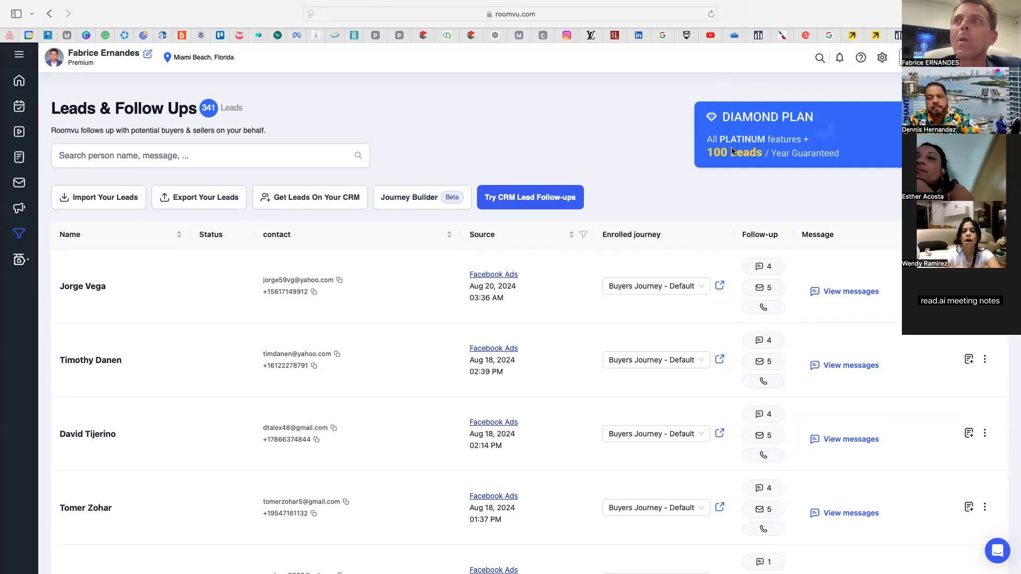
left_click(826, 129)
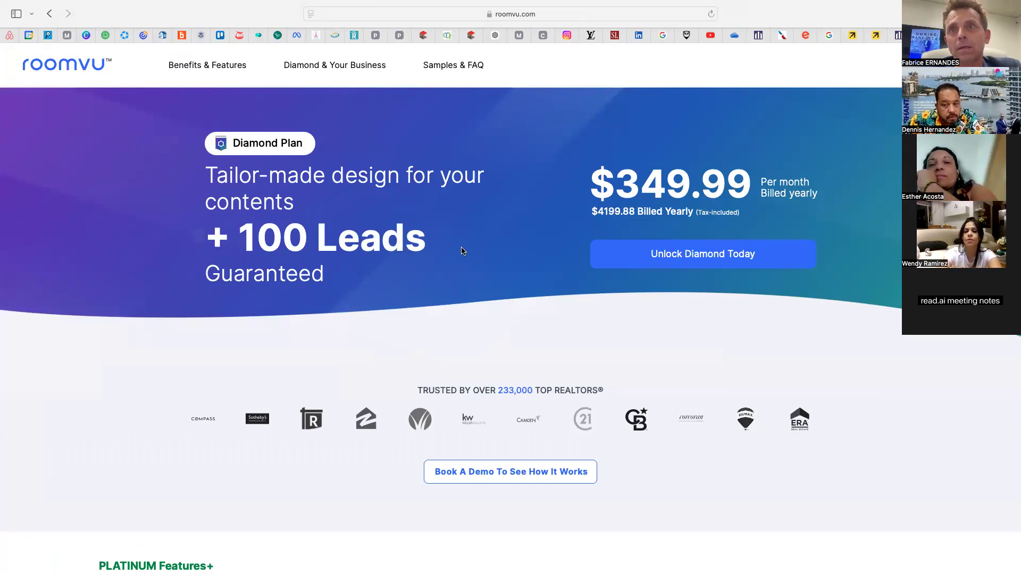
Highlight the Diamond Plan headline text, then clear the selection
double_click(428, 245)
left_click_drag(293, 245, 203, 256)
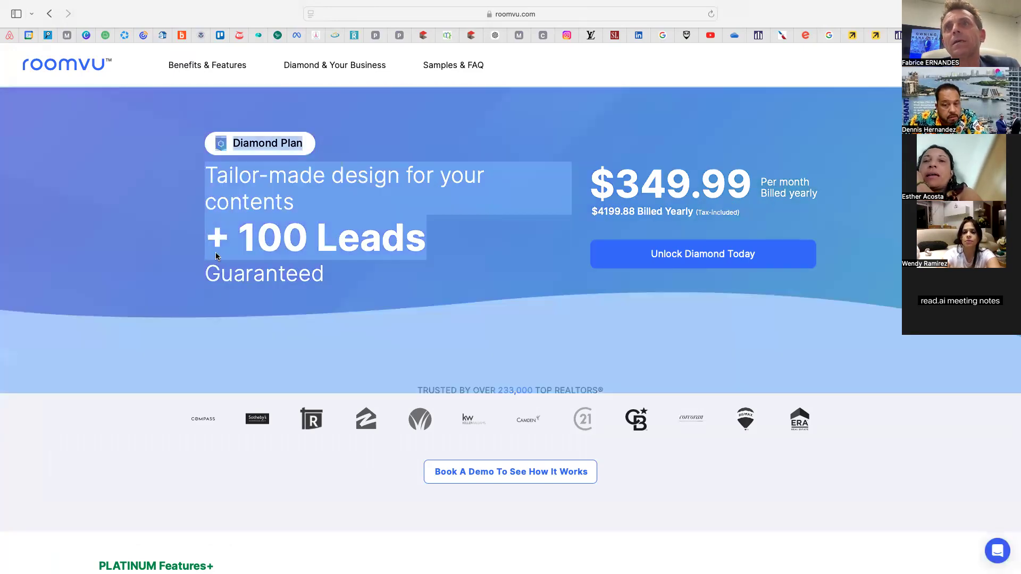
left_click(215, 256)
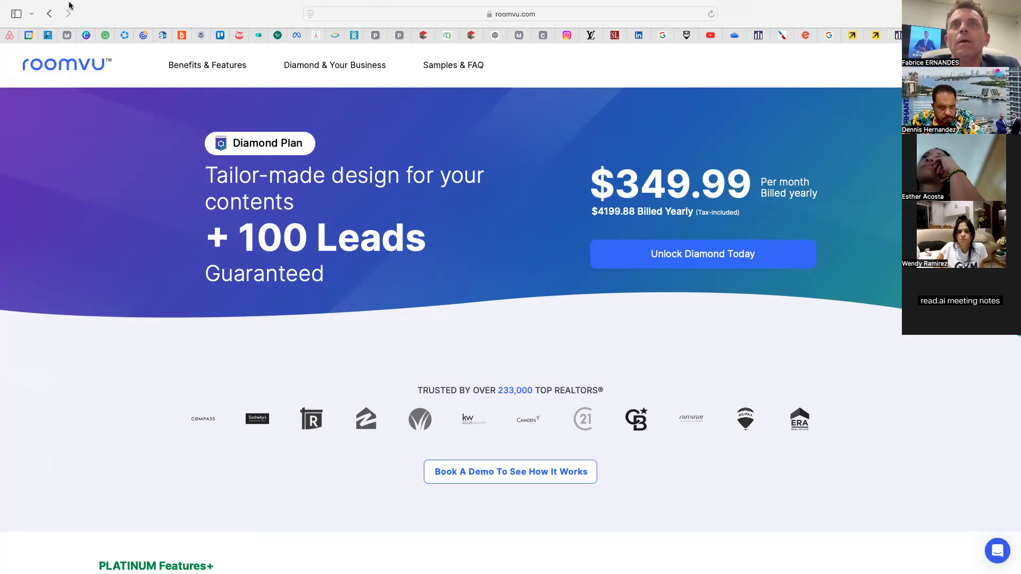
Go back to Leads, then review Contact Information settings with Miami Beach and Fort Lauderdale locations
left_click(49, 13)
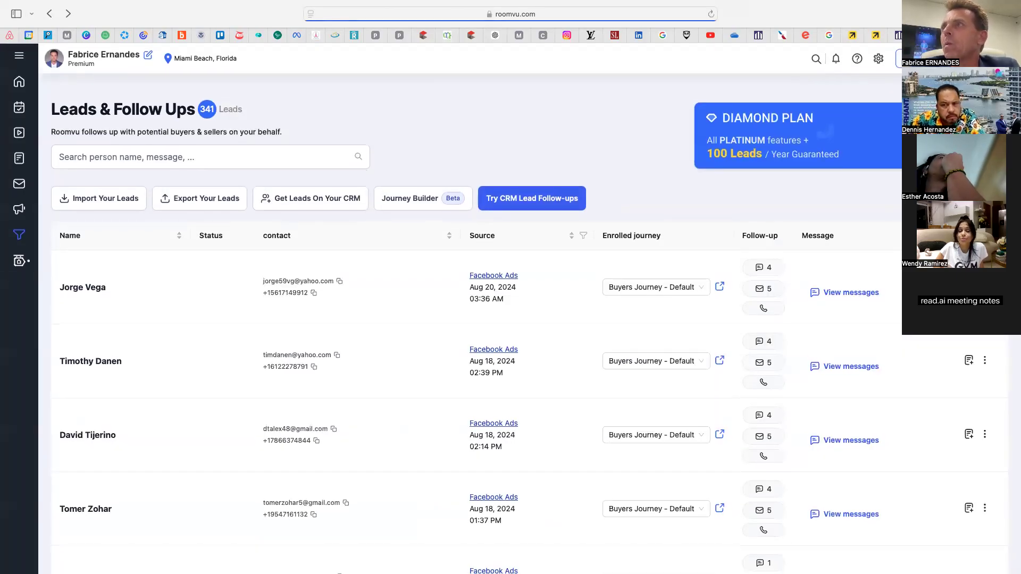
left_click(878, 57)
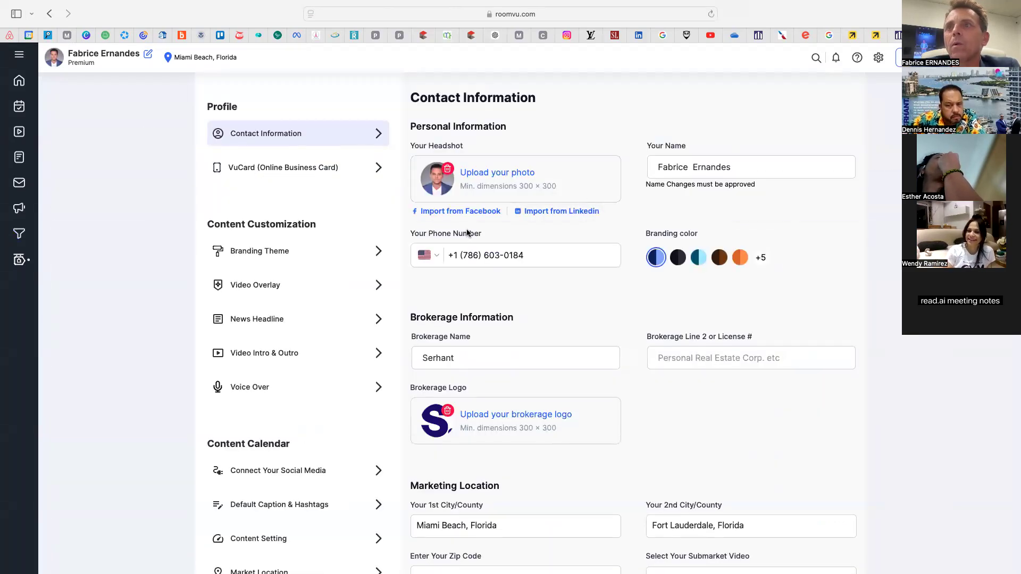
scroll(492, 274, "down", 5)
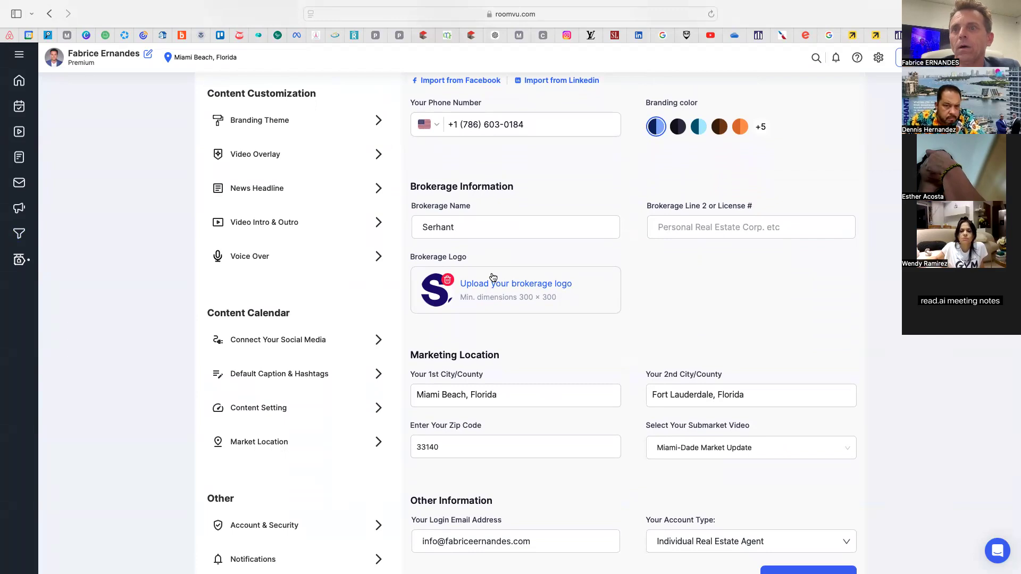
scroll(250, 407, "down", 3)
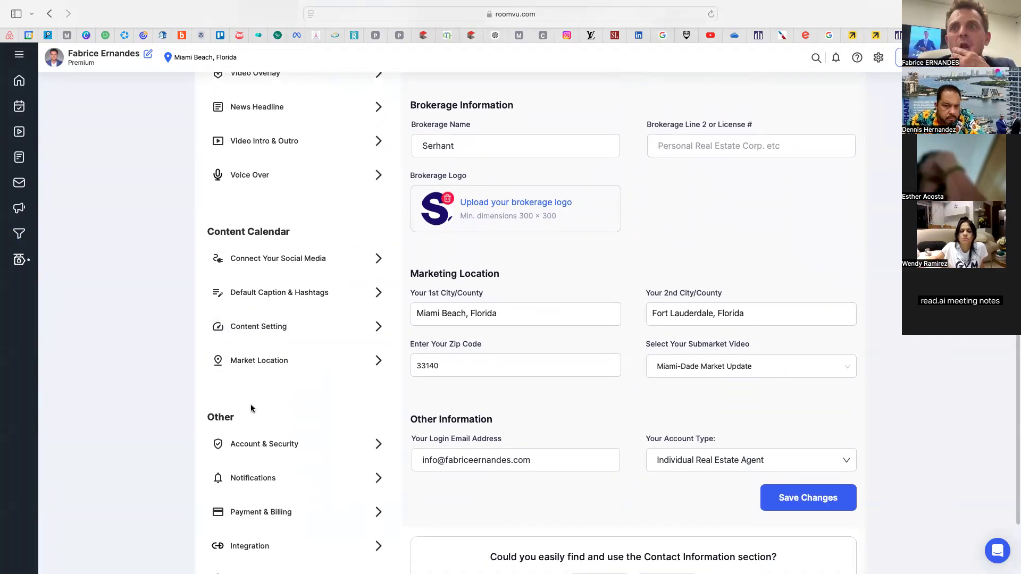
scroll(250, 407, "down", 2)
scroll(250, 407, "up", 6)
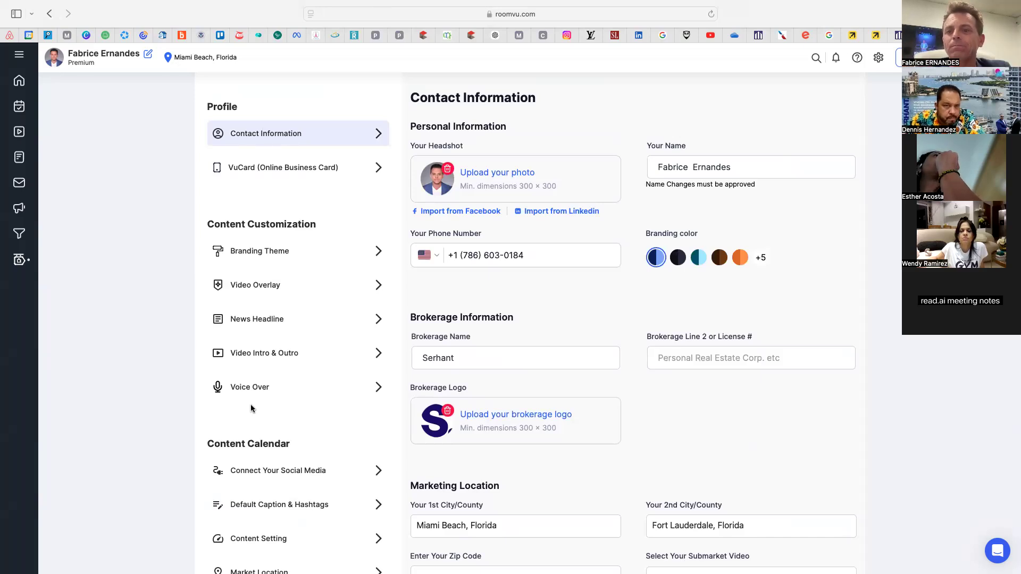
Open the Content Calendar, scroll down to the Oct 21–27 week, and start adding a new post
mouse_move(29, 213)
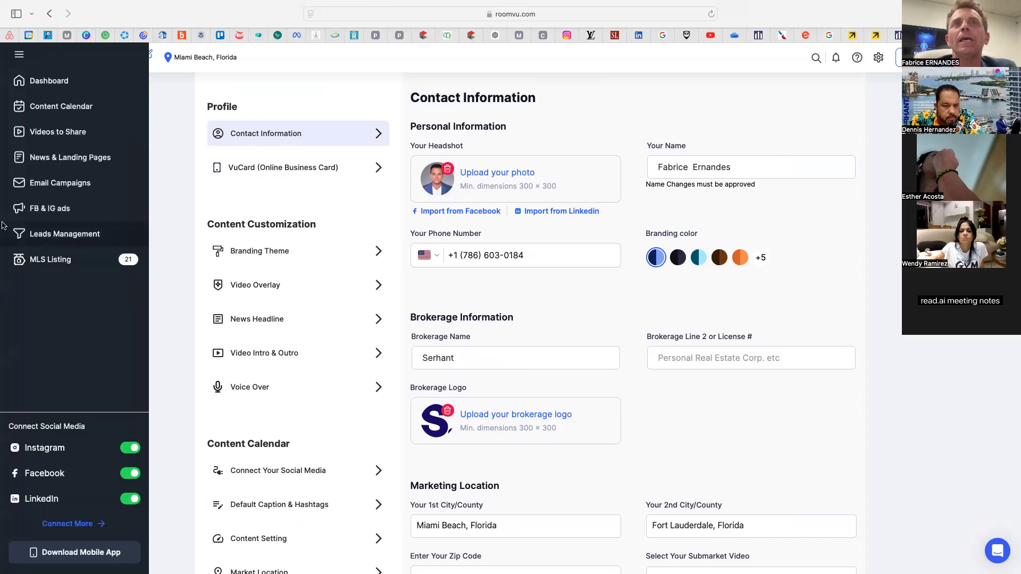
left_click(34, 109)
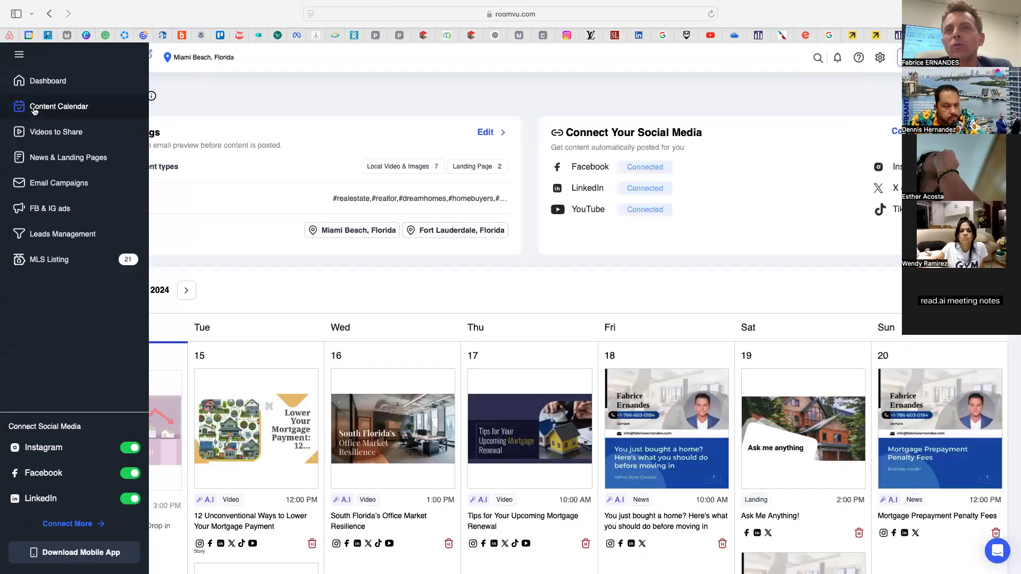
mouse_move(171, 405)
scroll(170, 403, "down", 3)
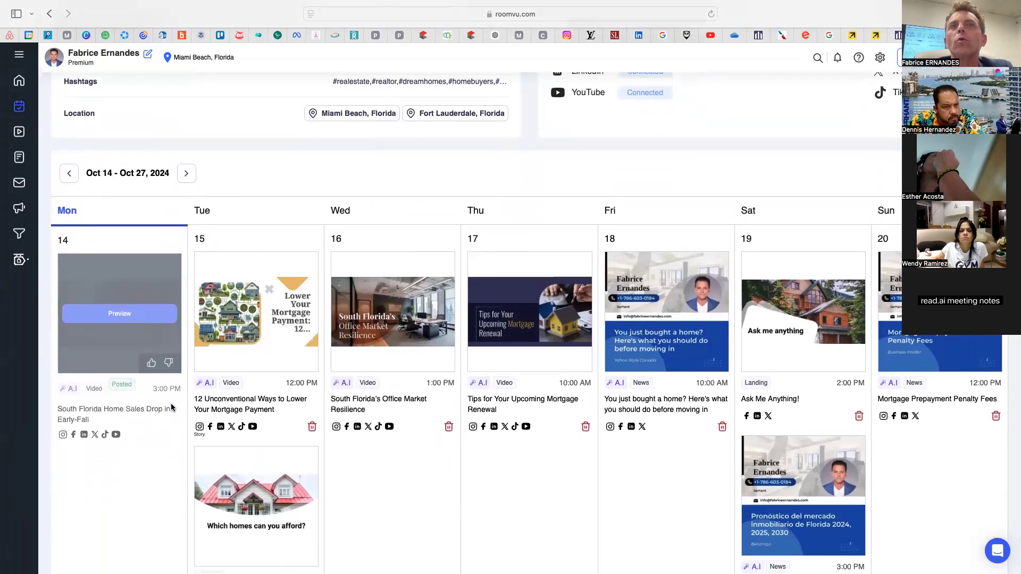
scroll(102, 171, "down", 10)
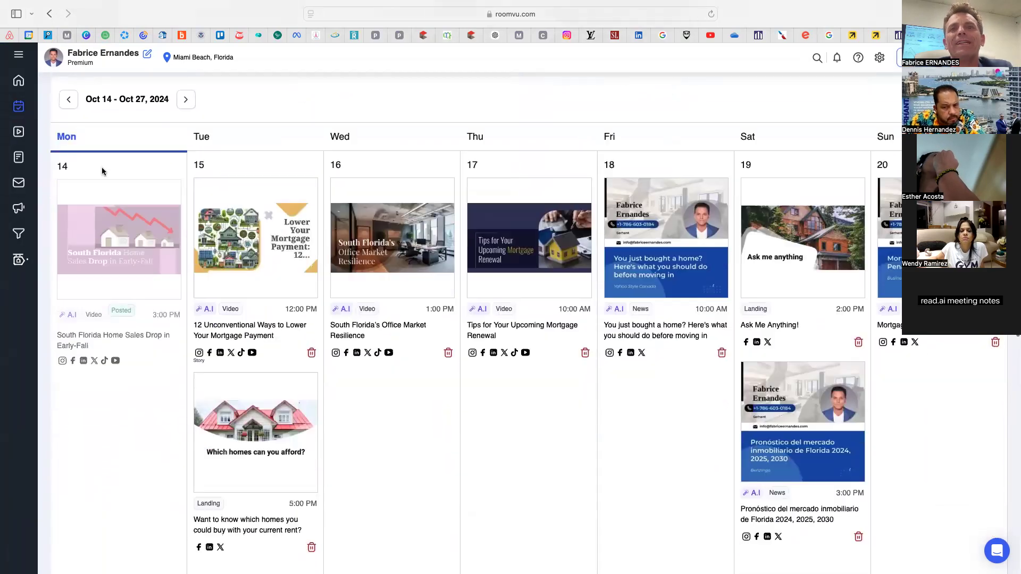
scroll(102, 171, "down", 3)
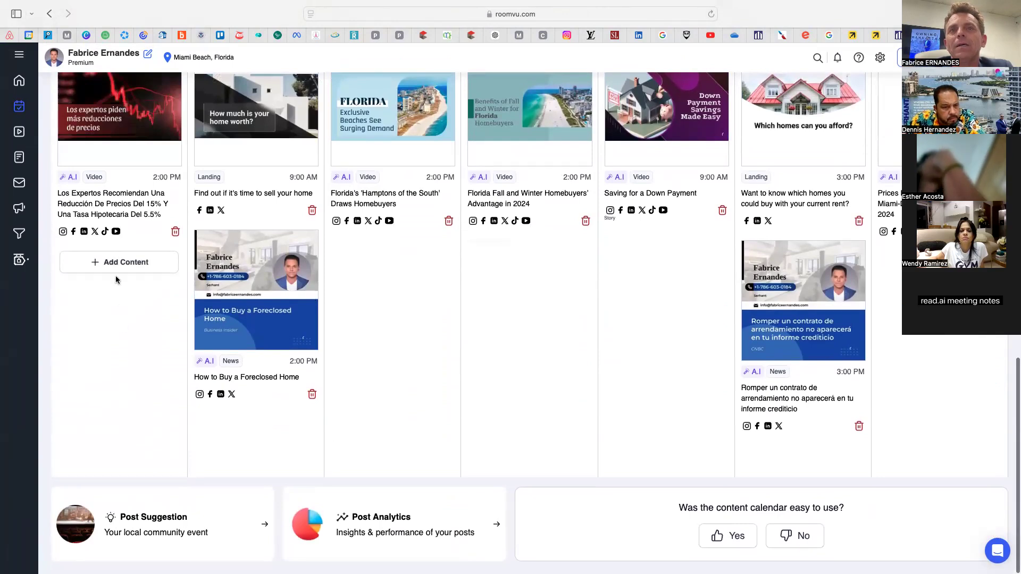
left_click(116, 263)
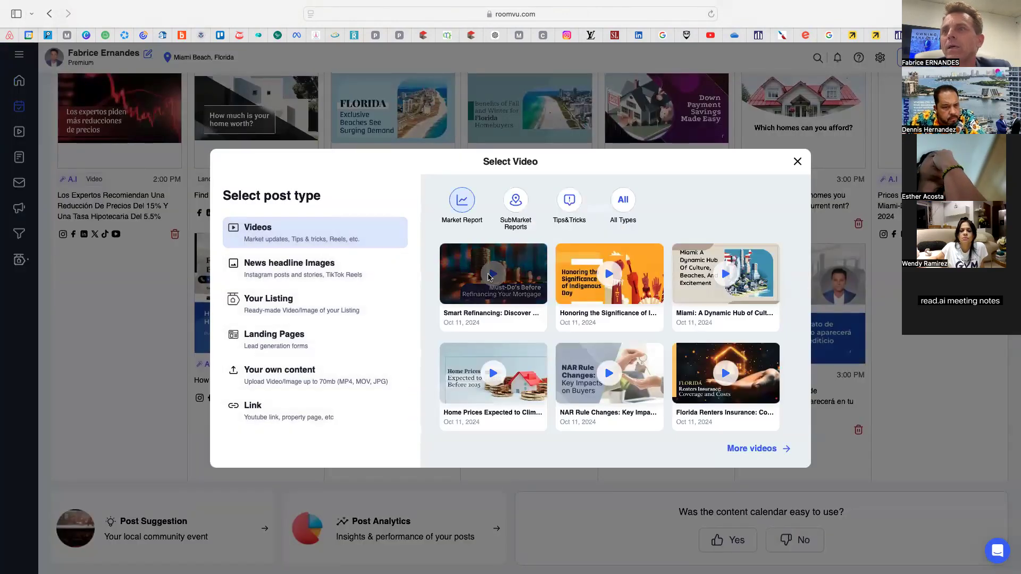
Schedule the Smart Refinancing video to post on October 17
left_click(486, 288)
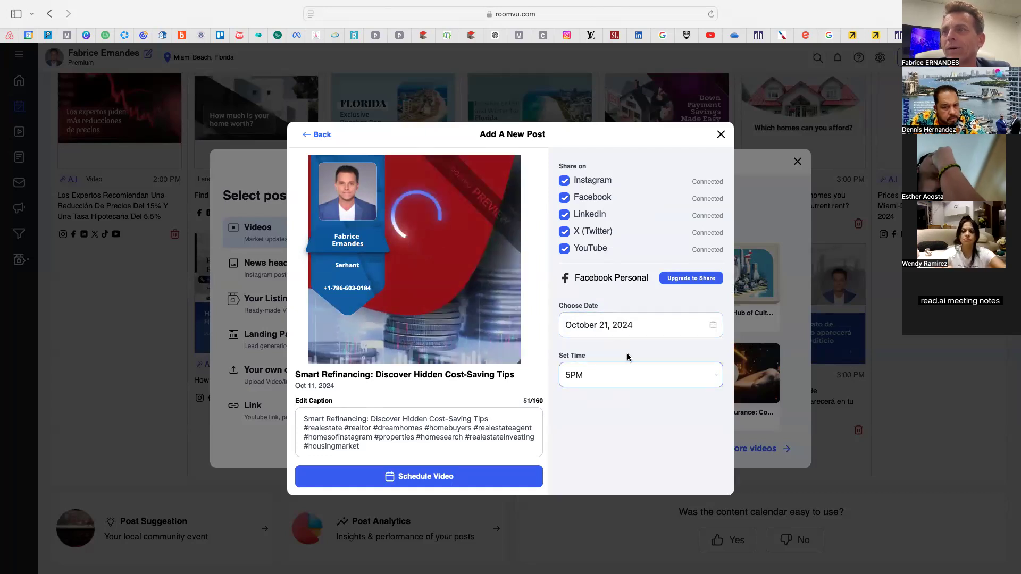
left_click(609, 328)
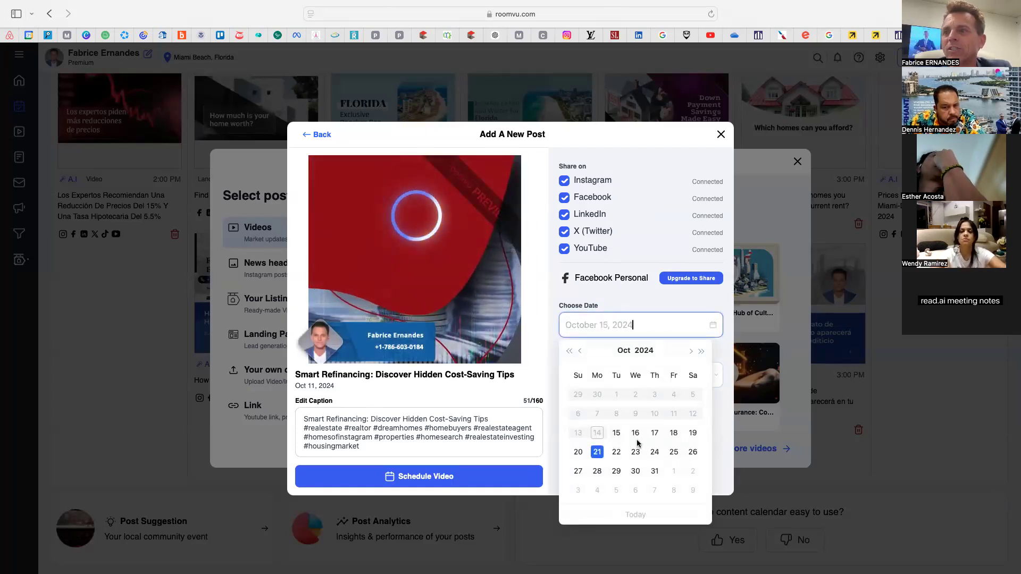
left_click(654, 432)
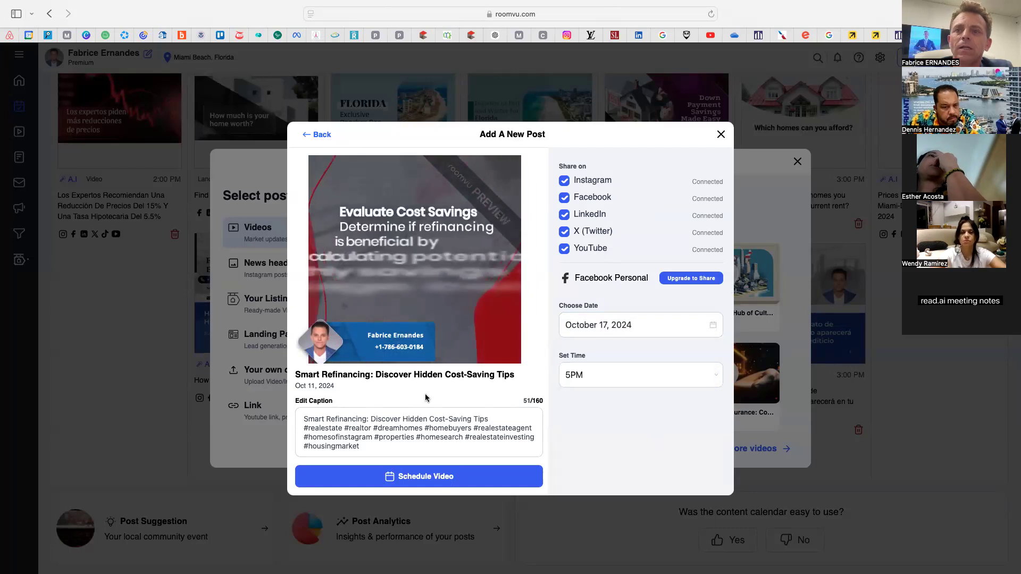
left_click(429, 476)
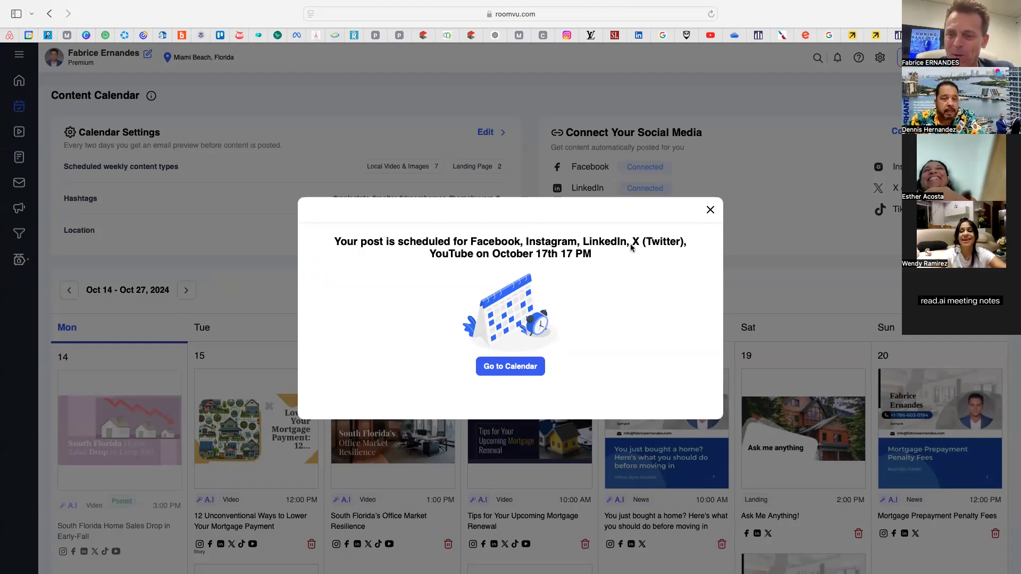
Dismiss the scheduling confirmation and check the new 5:00 PM October 17 post on the calendar
left_click(710, 210)
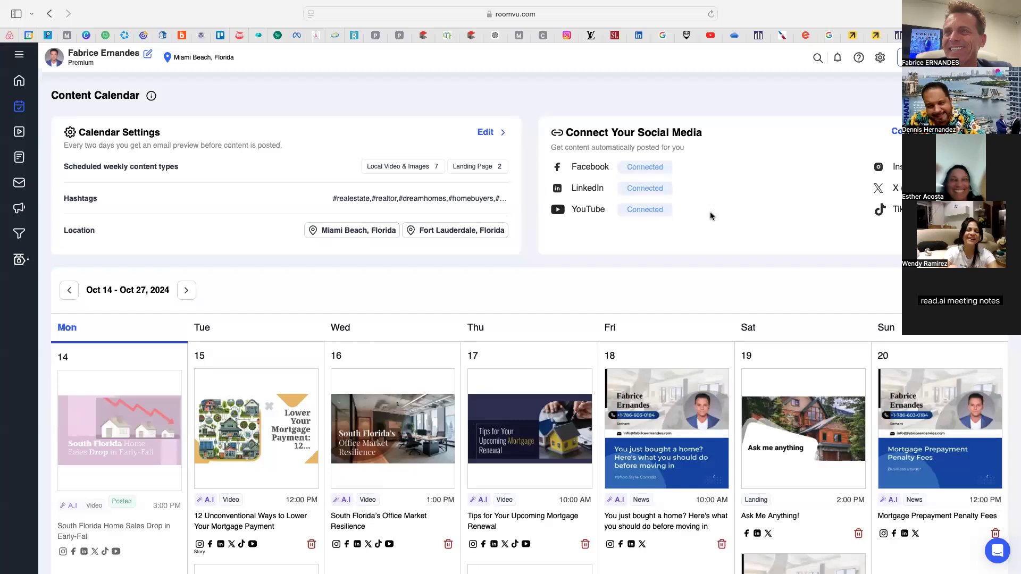
scroll(616, 340, "down", 2)
scroll(615, 340, "down", 10)
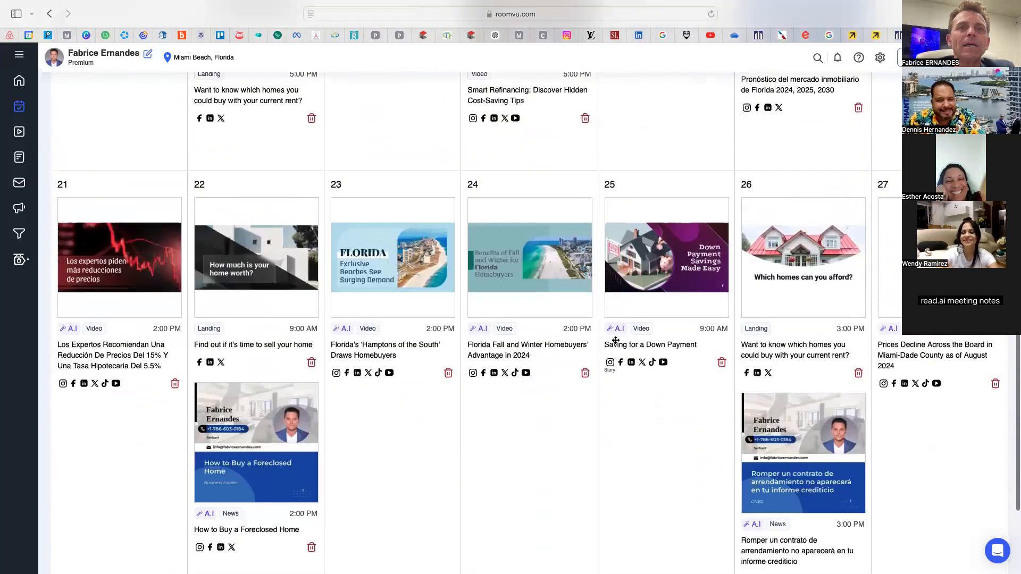
scroll(615, 340, "up", 7)
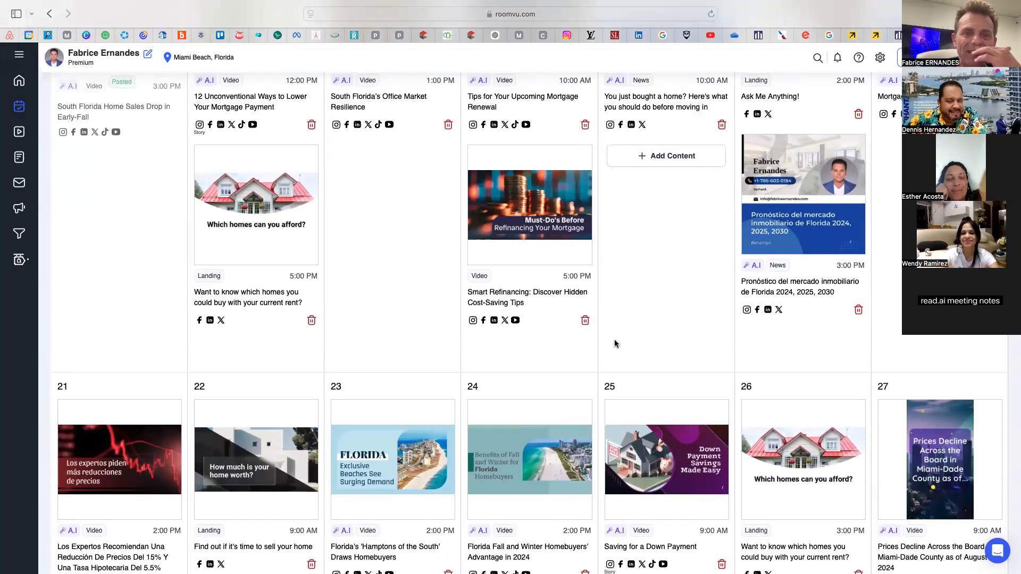
scroll(615, 344, "up", 5)
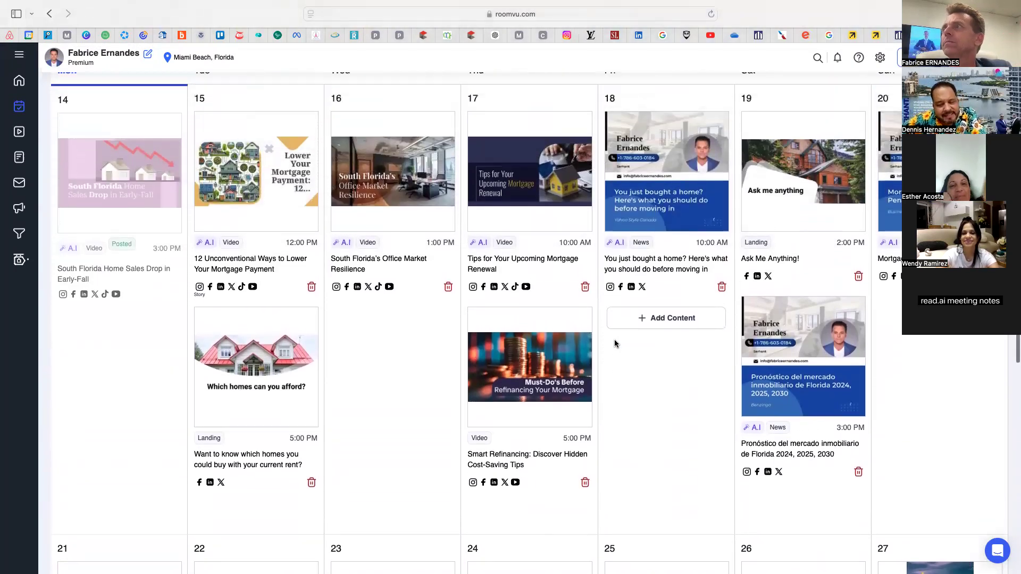